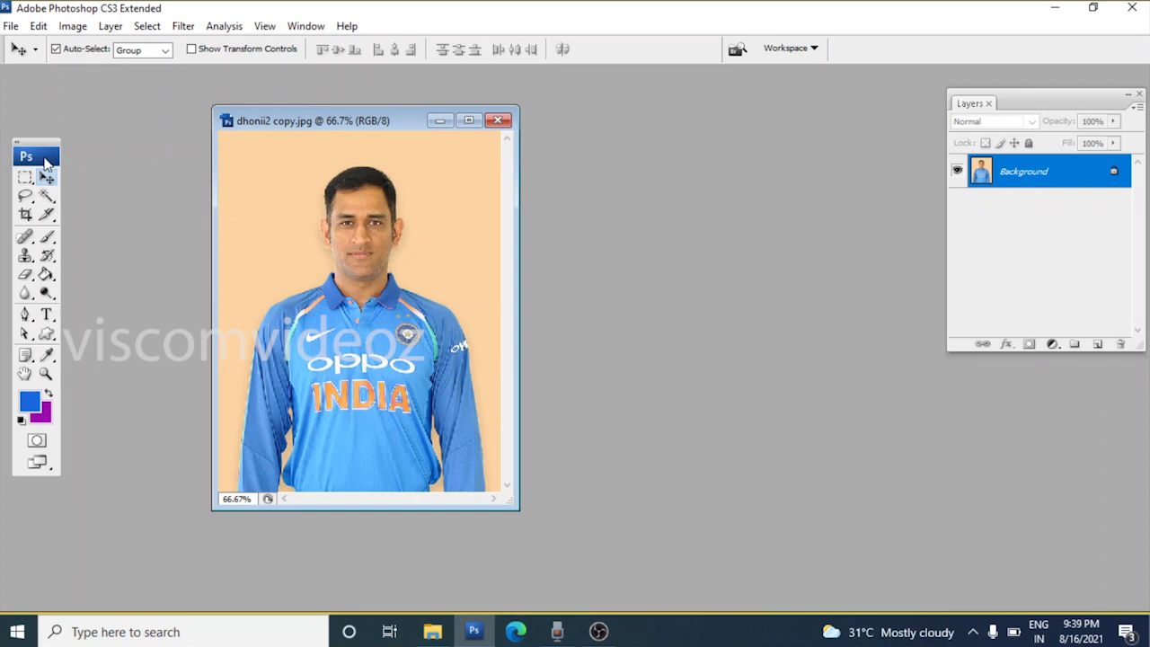
Set up the Crop tool with a width of 3.5 cm, a height of 4.5 cm and a resolution of 300 pixels/inch
click(25, 216)
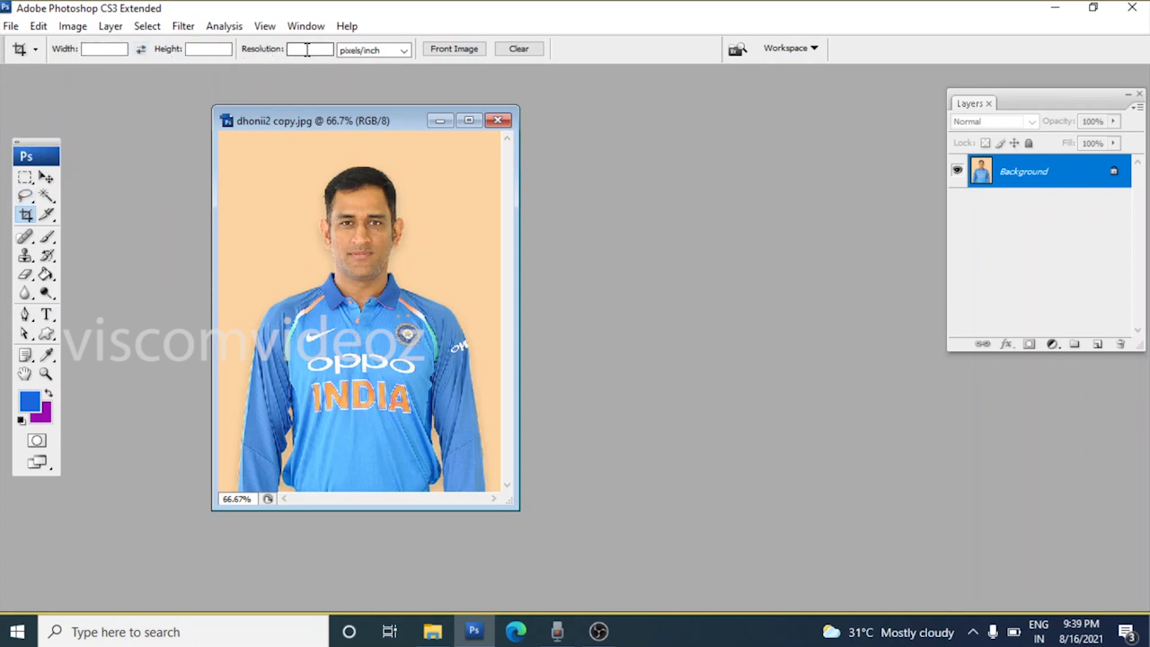
click(98, 49)
text(3.5cm)
click(207, 50)
text(4)
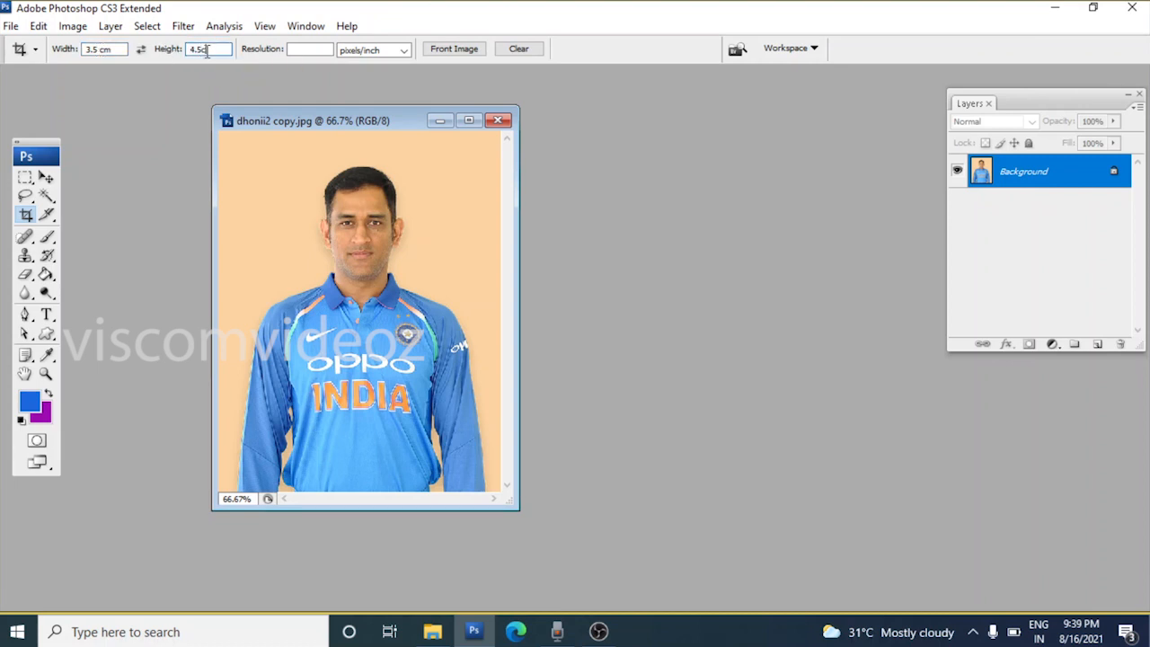
text(.5 cm)
key(Tab)
Crop the portrait to the head and upper chest, then enlarge the document window around the cropped photo
drag(267, 158, 472, 392)
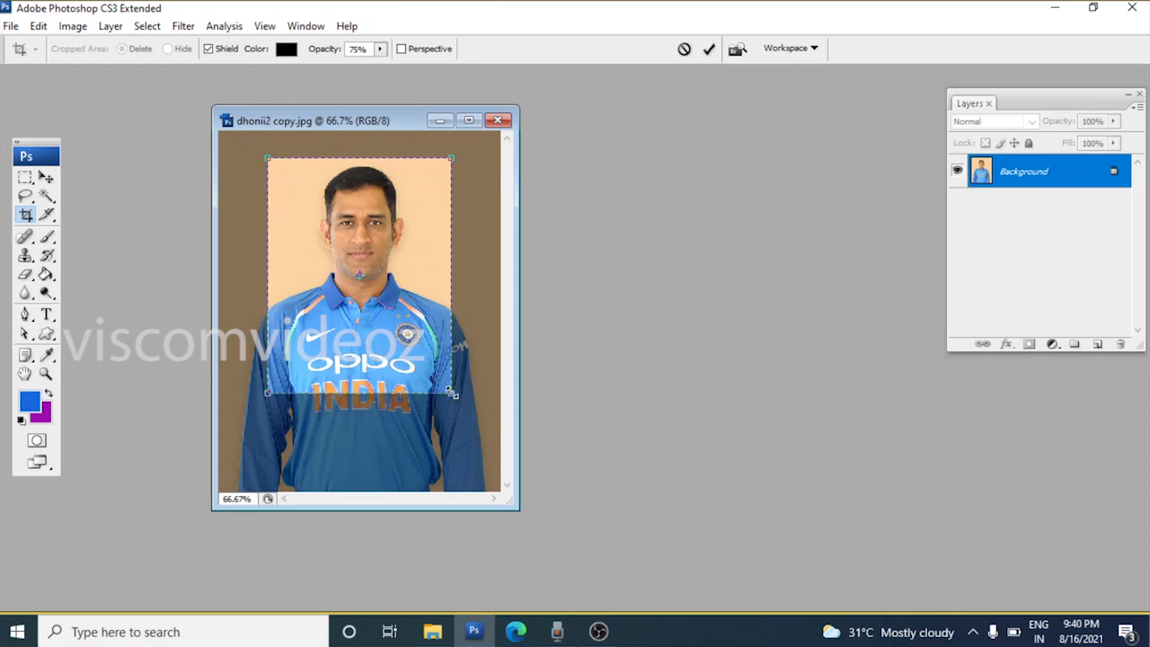
mouse_move(449, 391)
mouse_down()
mouse_move(427, 364)
mouse_move(439, 376)
mouse_up()
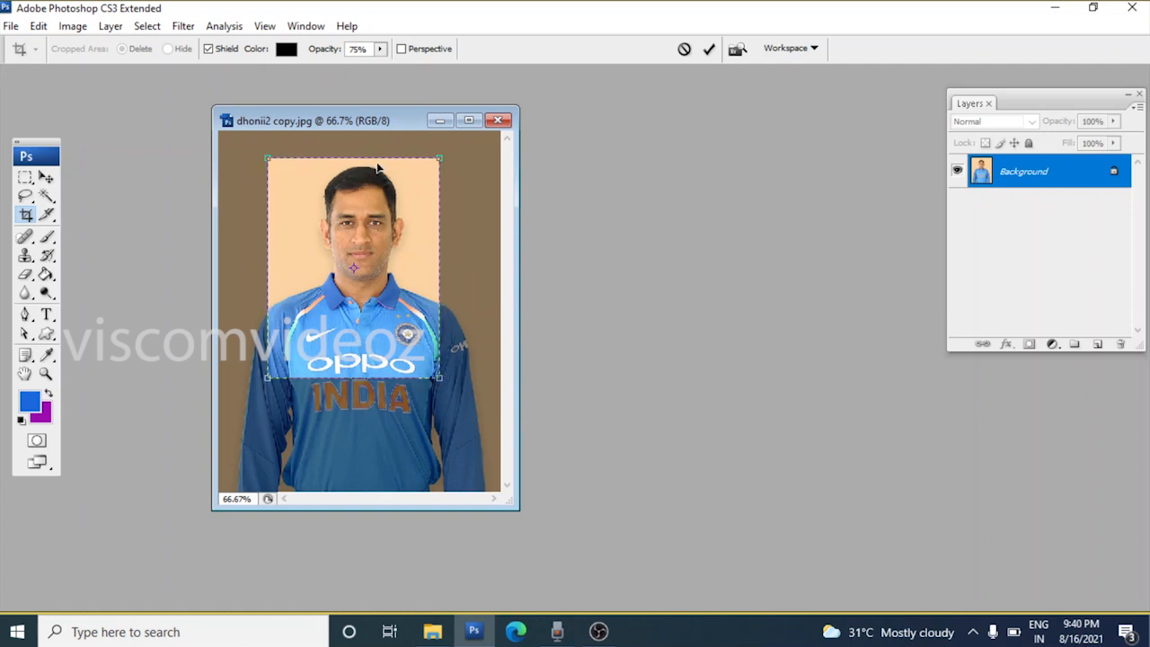
drag(439, 159, 444, 152)
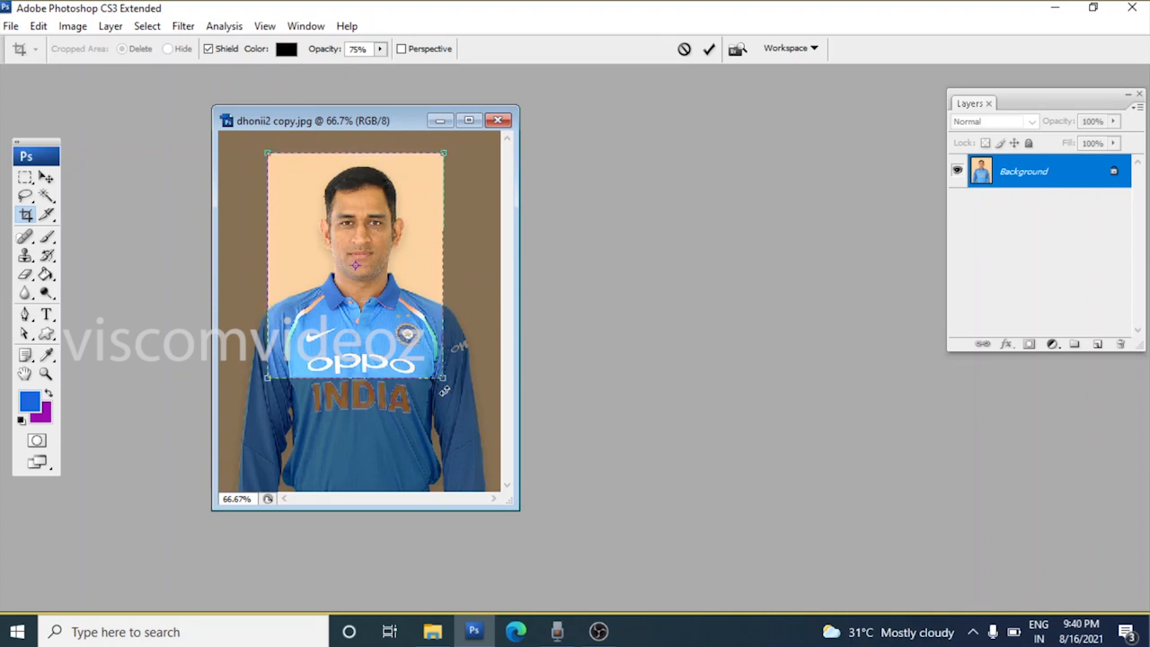
drag(444, 379, 452, 390)
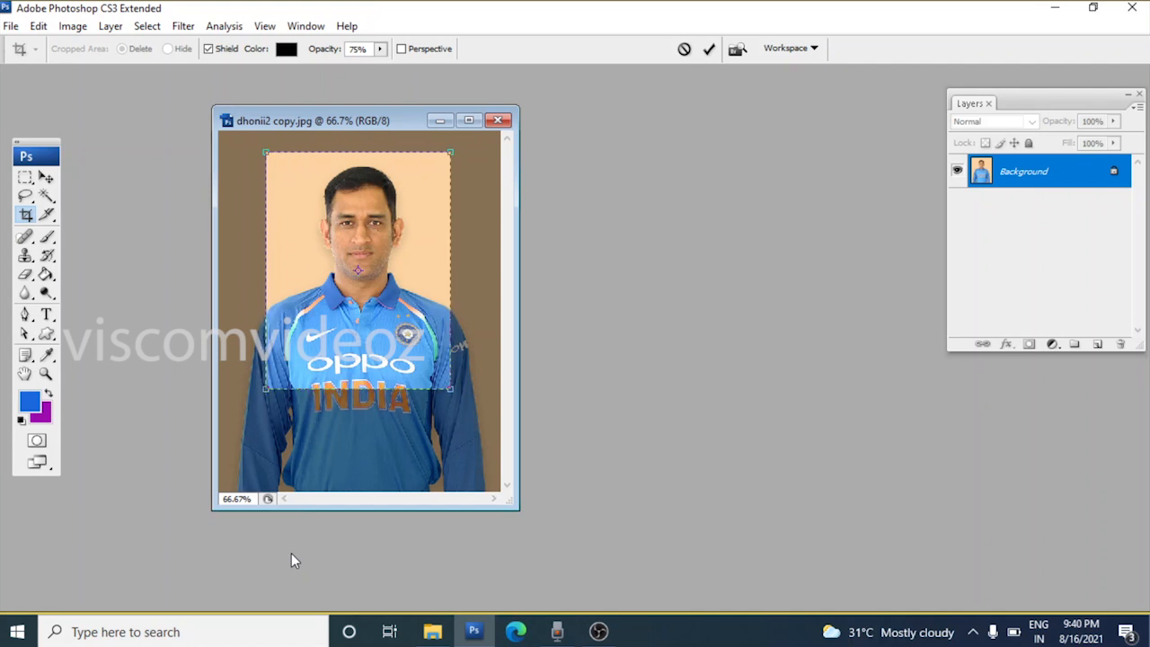
key(Return)
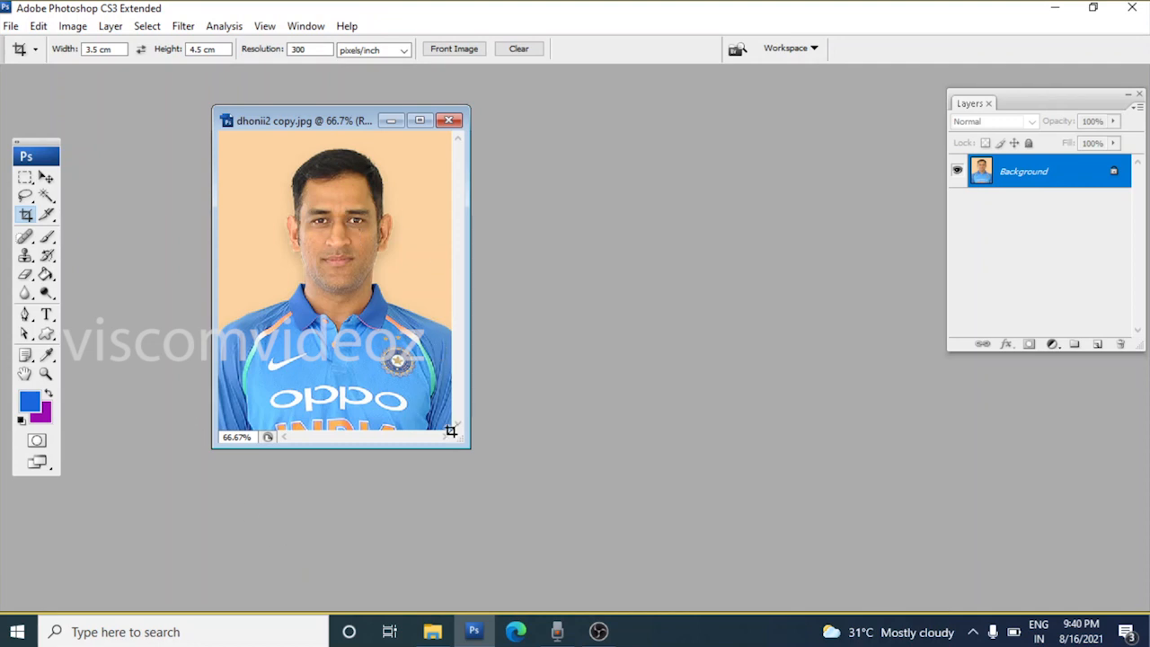
drag(468, 447, 582, 521)
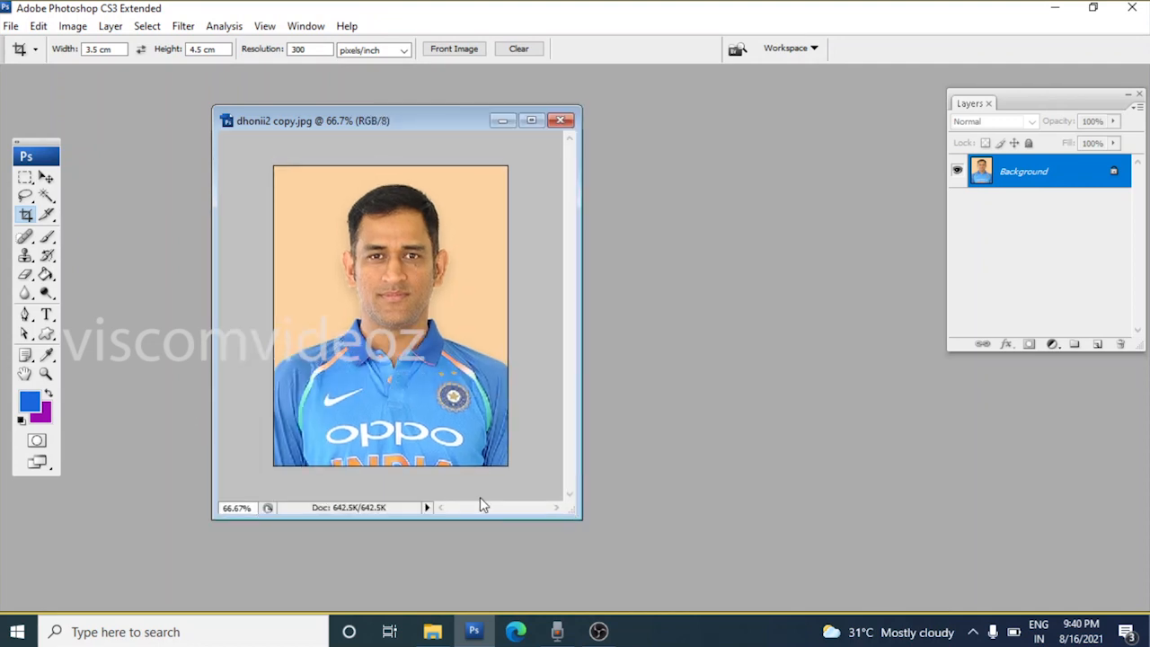
Set the background colour to white (ffffff)
click(45, 418)
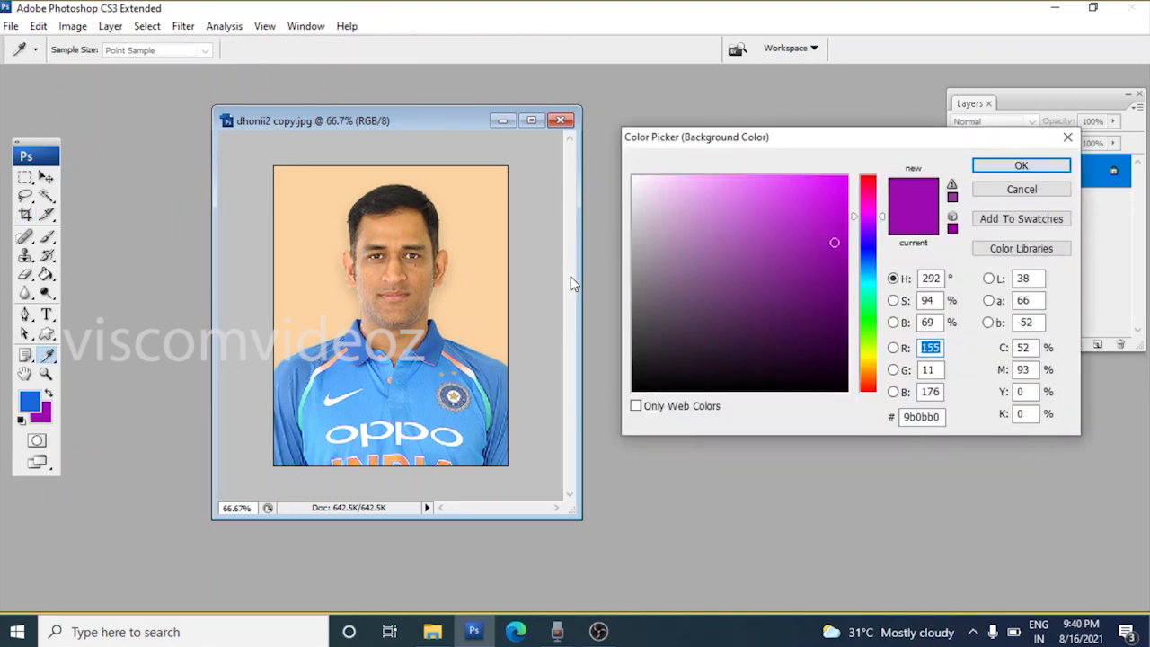
drag(675, 206, 620, 164)
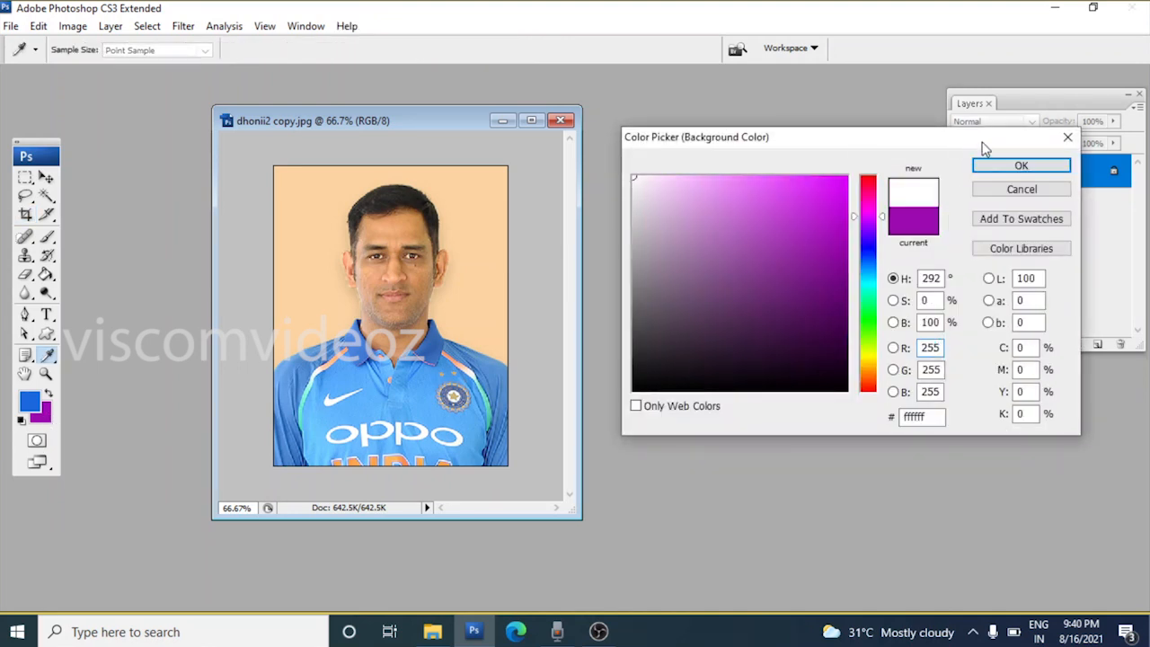
click(995, 167)
key(c)
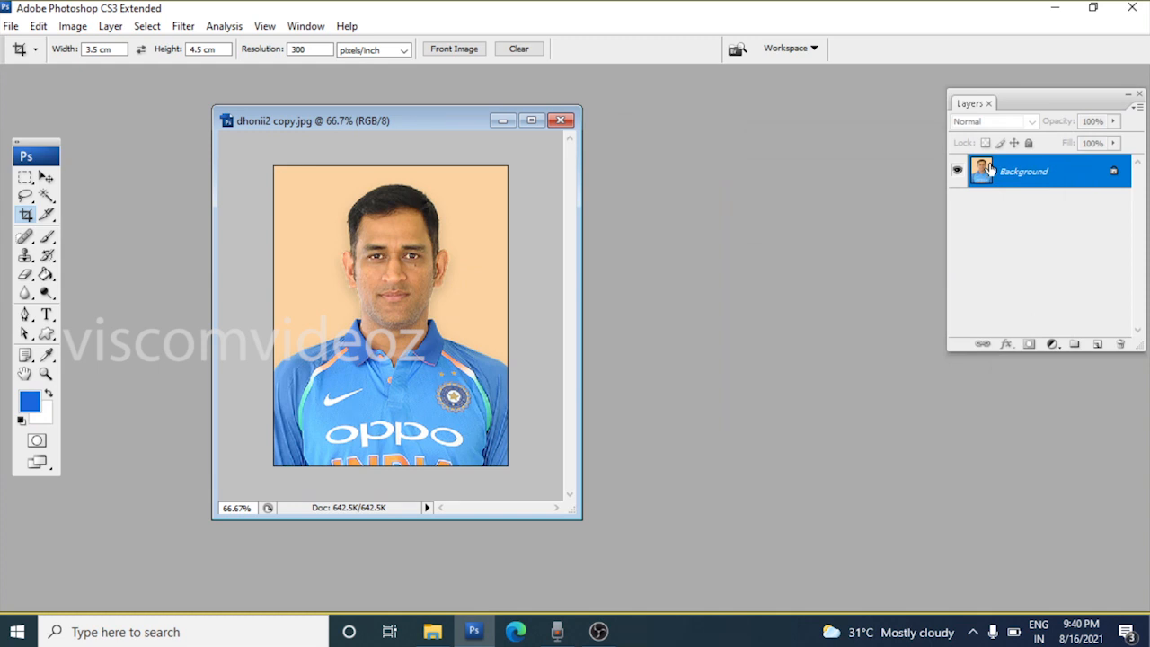
Enlarge the canvas to 3.7 cm wide and 4.7 cm high, centred, to give the photo a white border
click(72, 26)
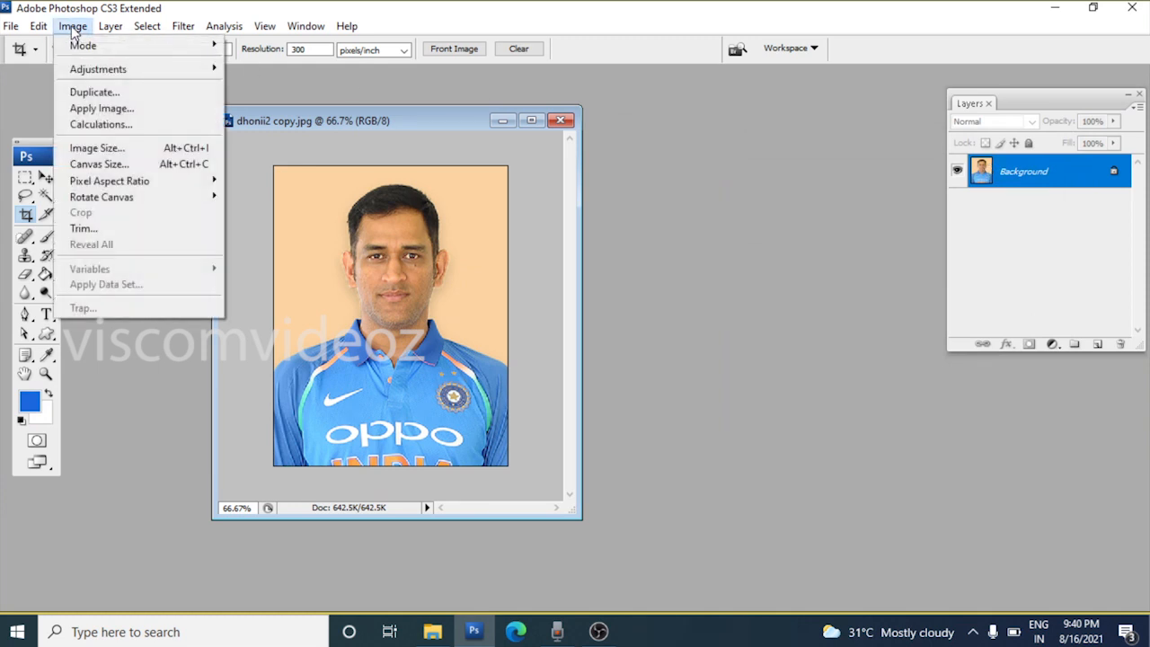
click(119, 166)
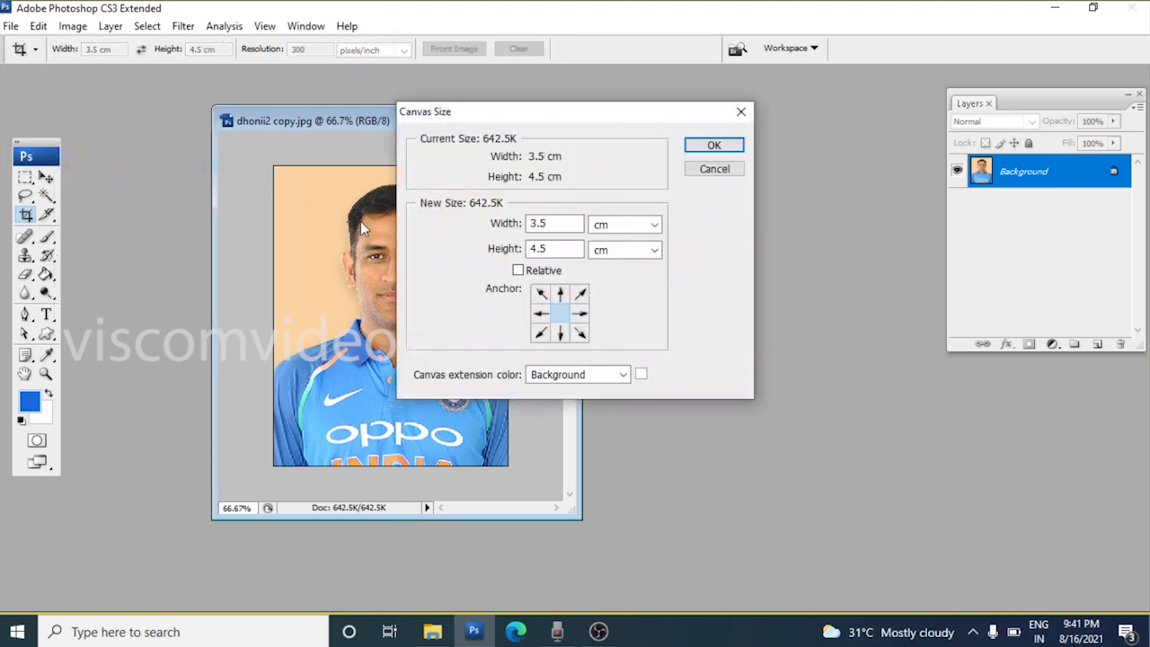
click(557, 224)
key(BackSpace)
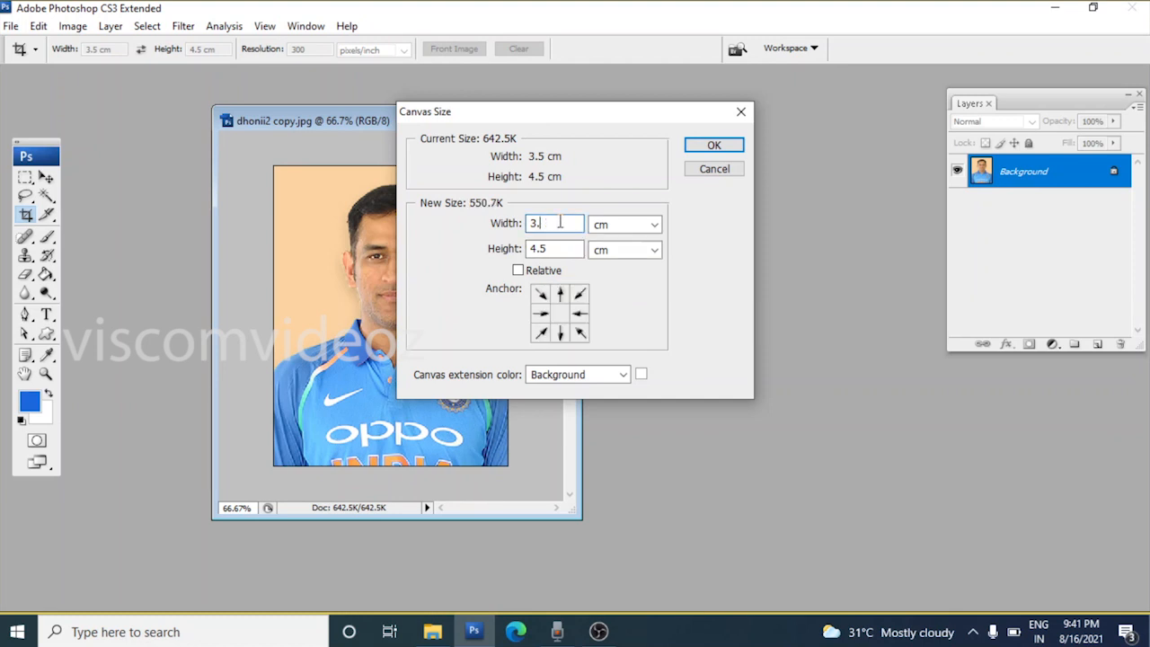
text(7)
click(558, 249)
key(BackSpace)
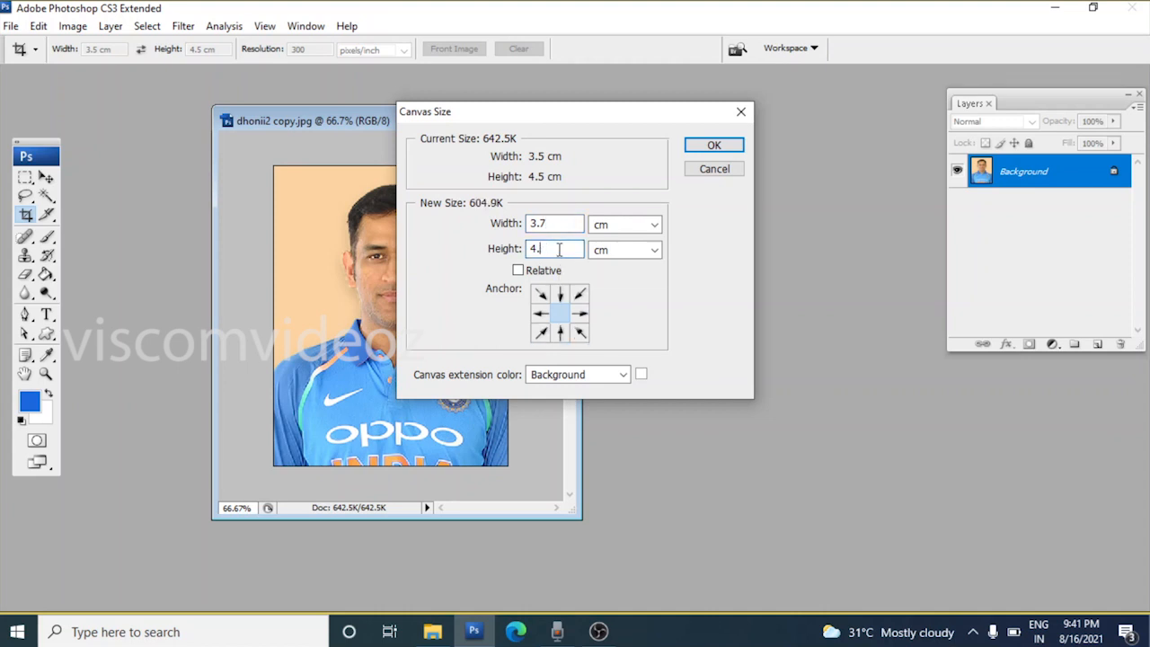
text(7)
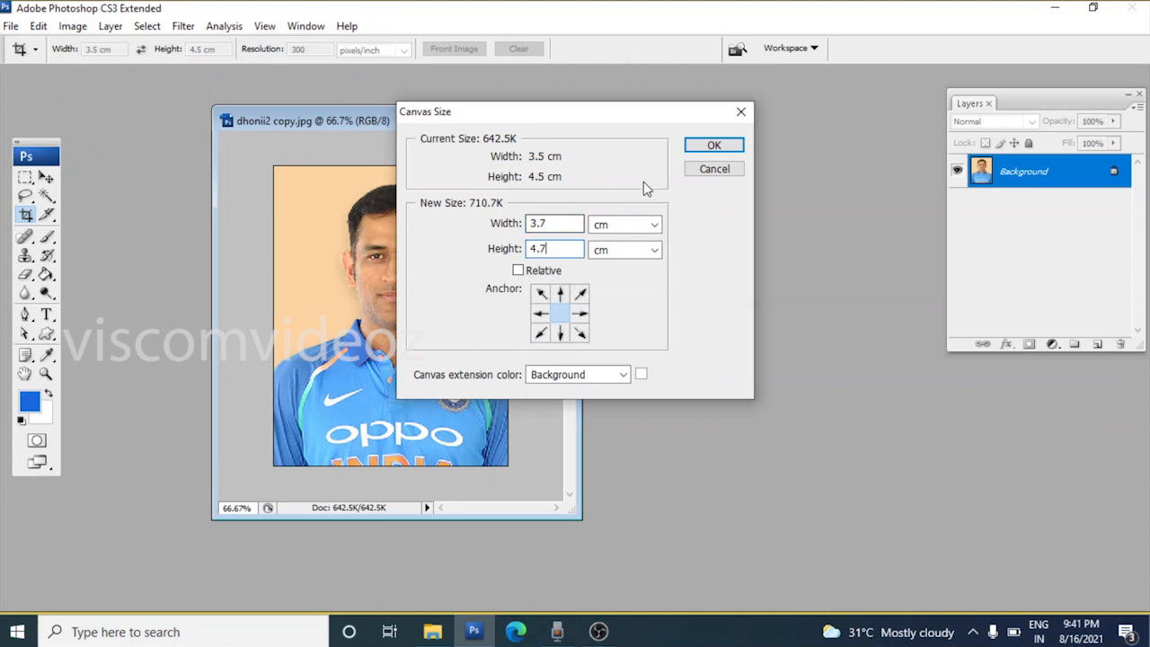
click(706, 149)
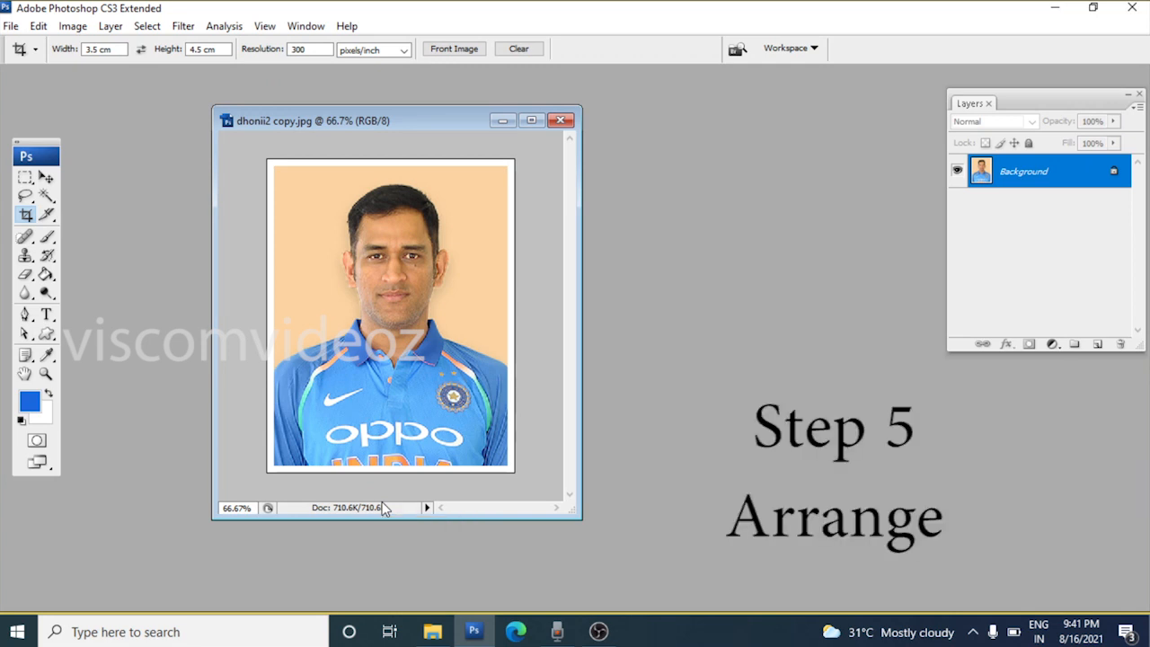
Create a 6 × 4 inch RGB document at 300 pixels/inch and fill it with the blue foreground colour
click(10, 26)
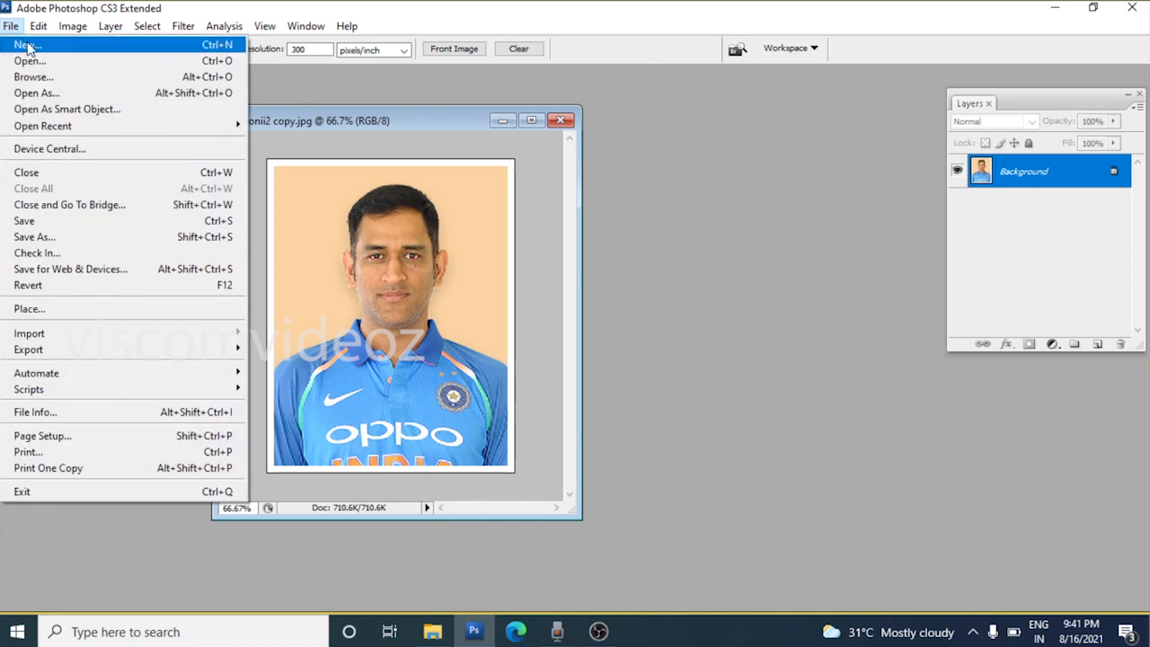
click(25, 44)
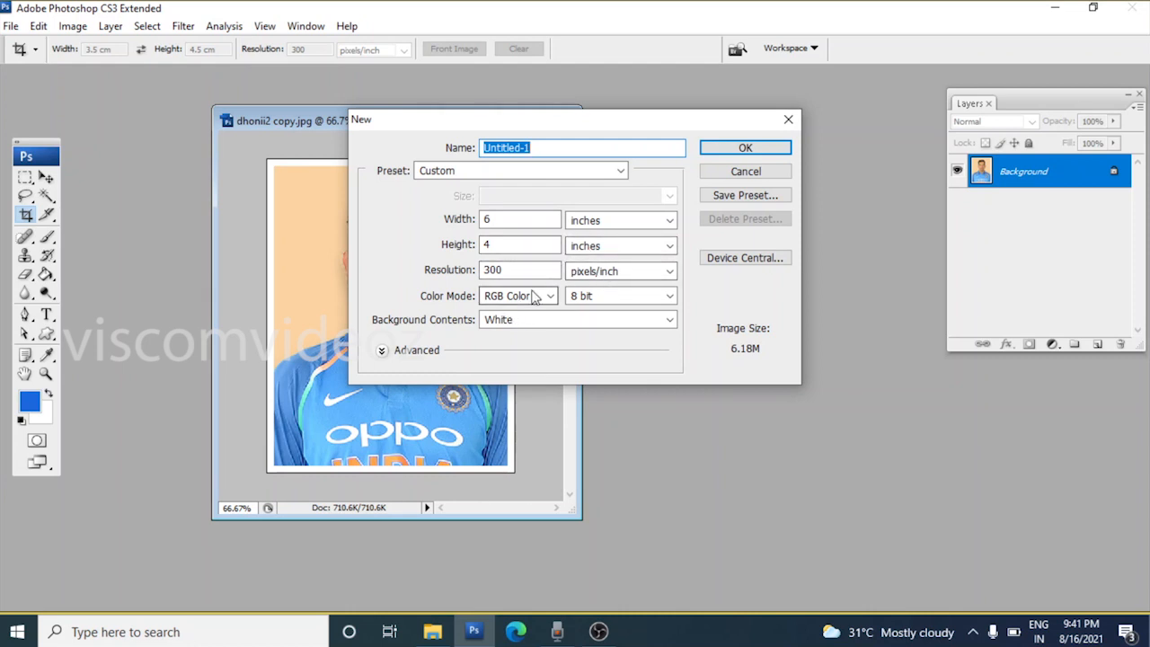
click(764, 149)
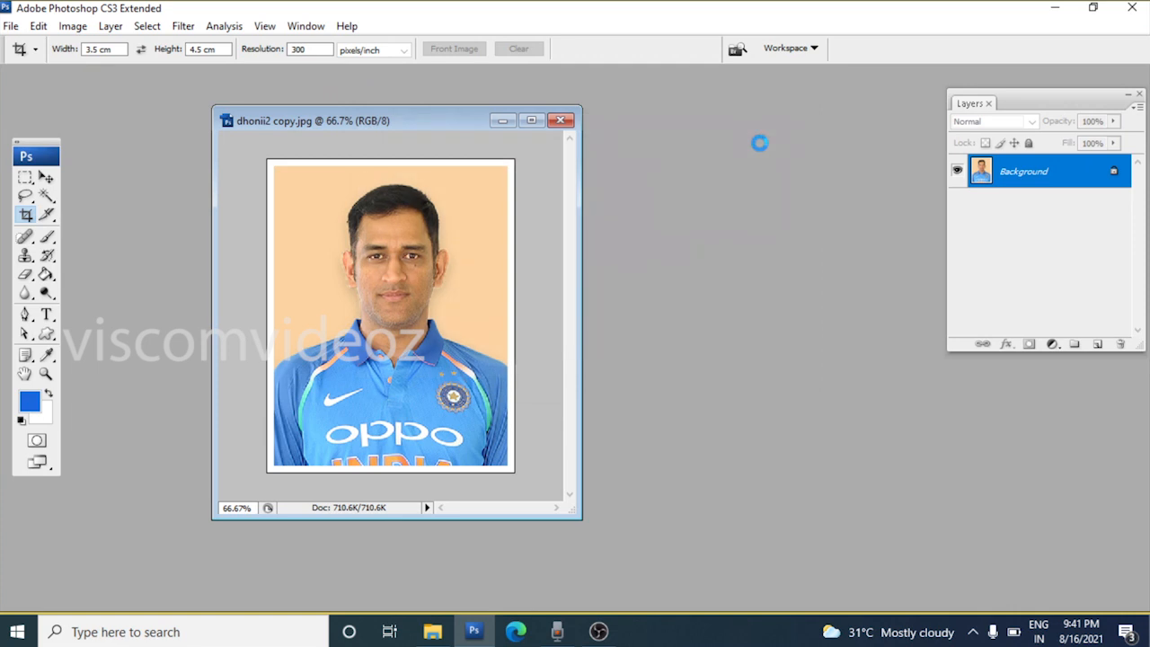
drag(432, 87, 701, 117)
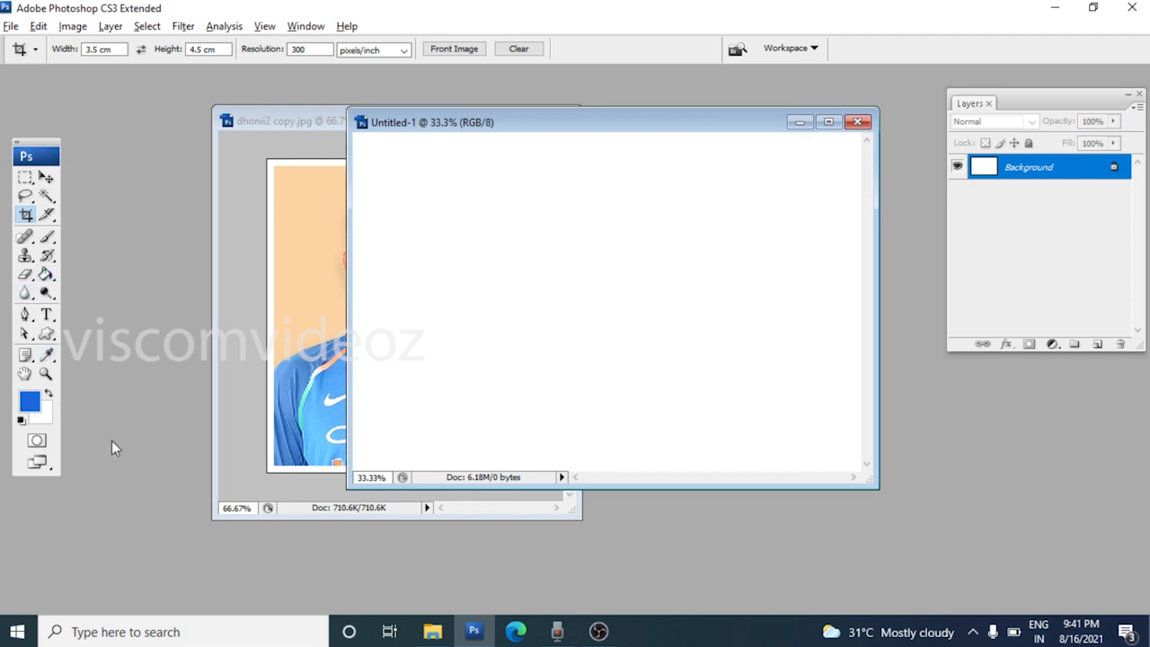
key(alt+BackSpace)
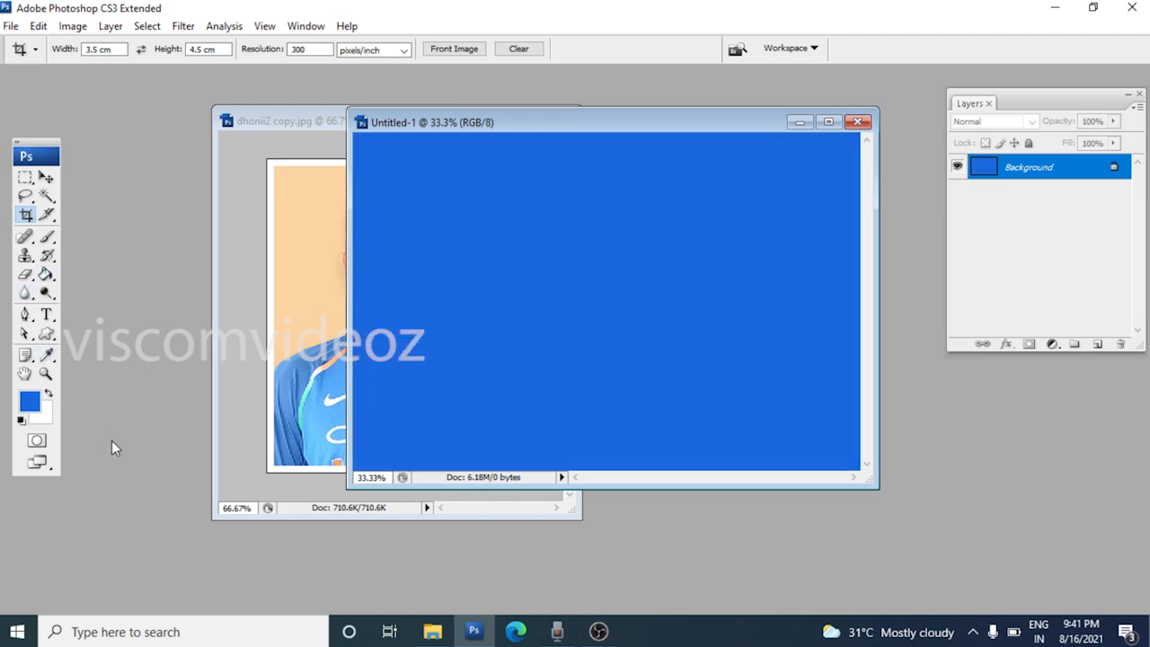
Copy the bordered photo into the blue document, maximize that document and place the photo in the canvas's upper-left corner
click(45, 178)
click(252, 127)
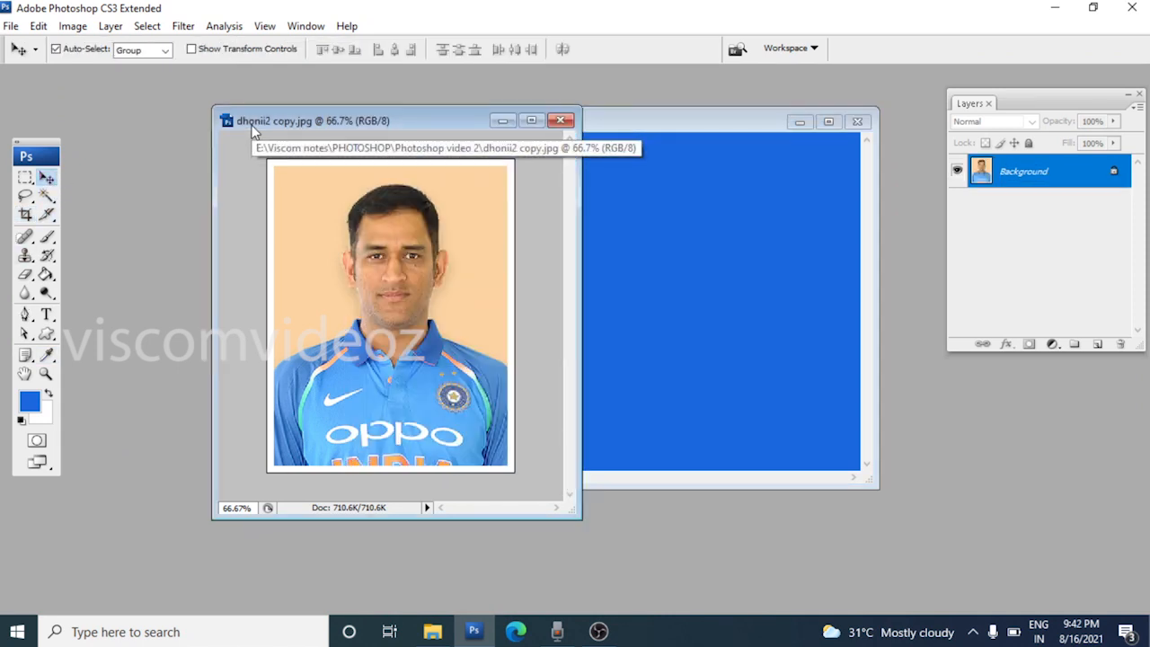
drag(324, 234, 630, 239)
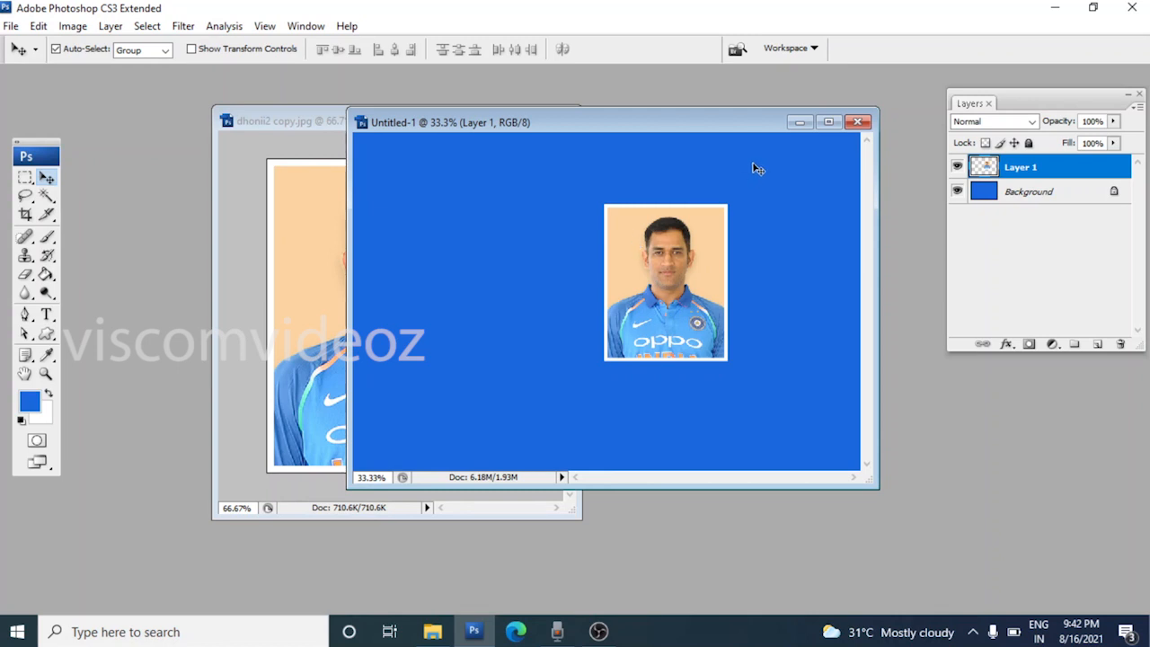
double_click(724, 124)
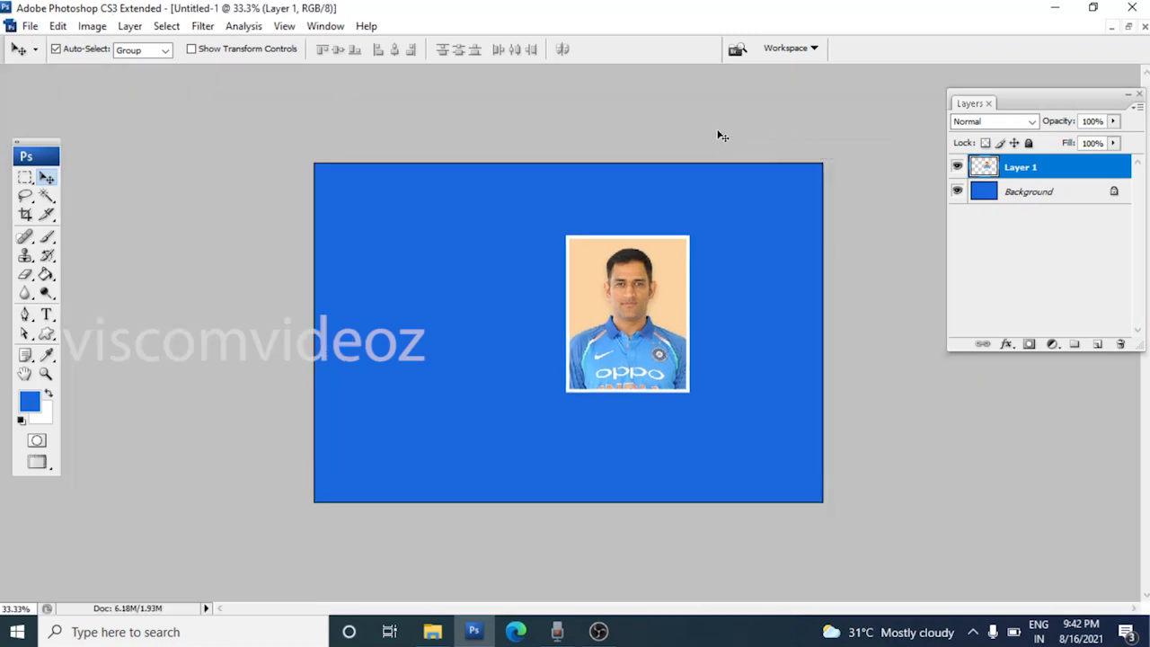
drag(599, 351, 356, 283)
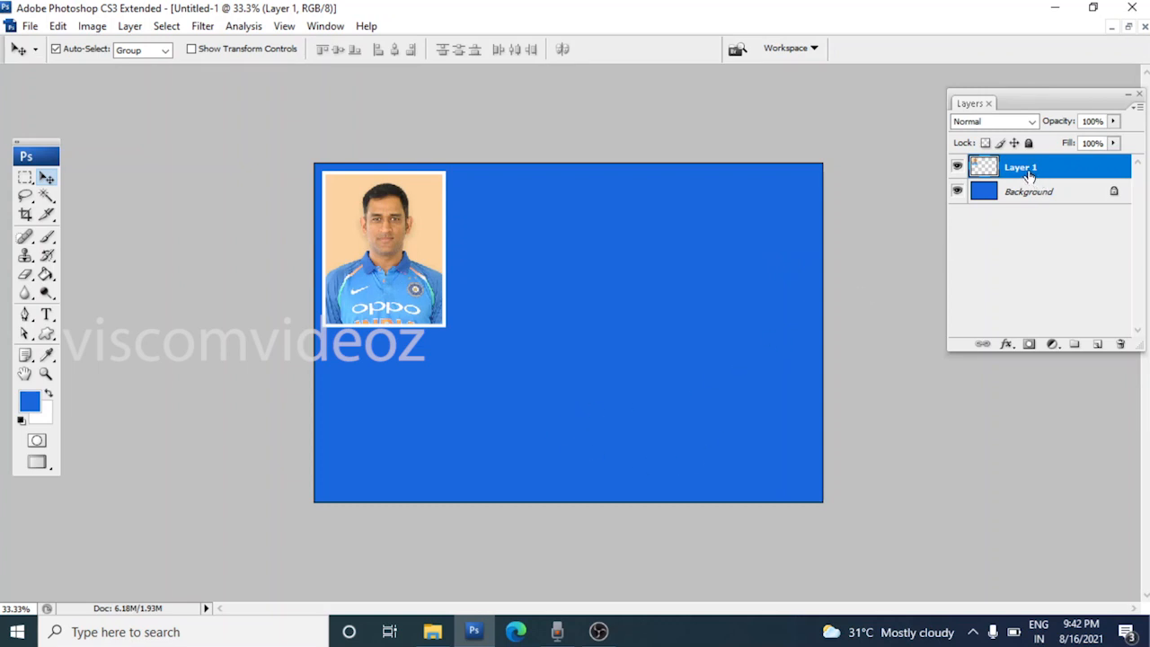
Duplicate the Layer 1 photo and shift the copy right until it sits beside the first photo with a thin gap
click(957, 168)
click(957, 167)
right_click(1061, 171)
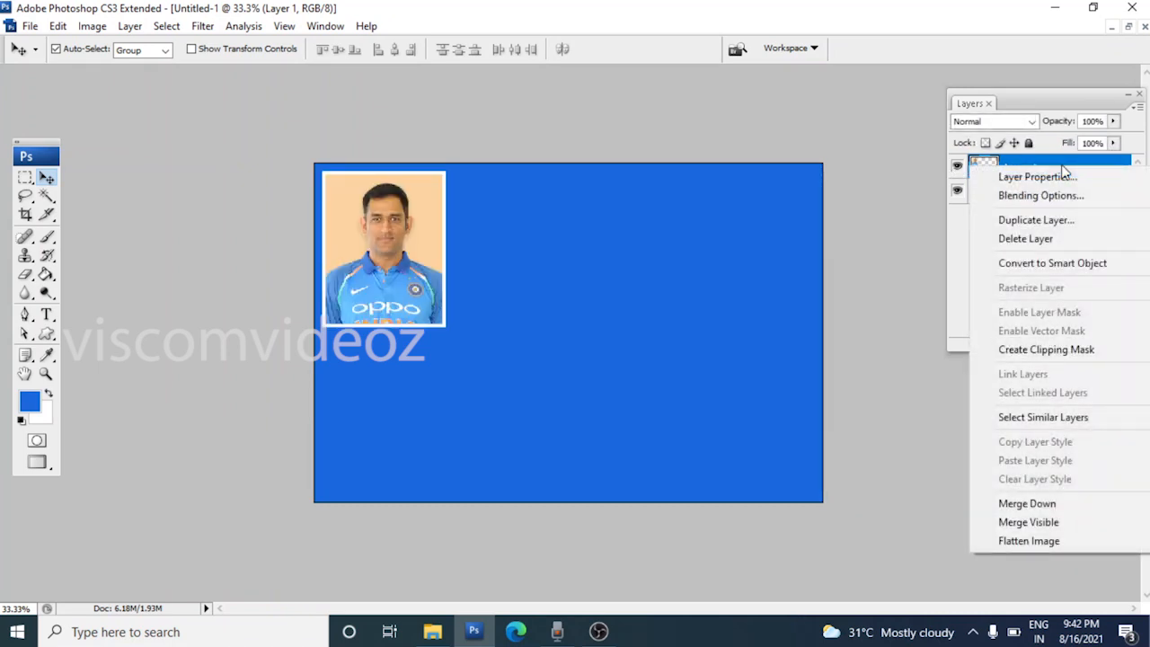
click(1061, 225)
click(718, 190)
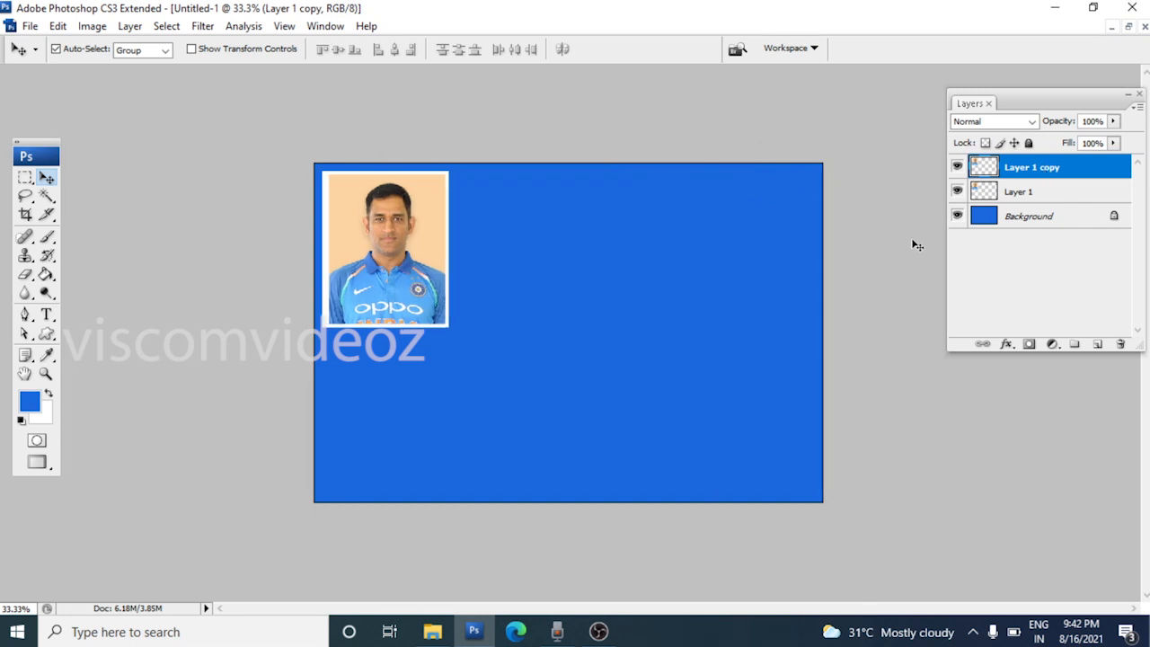
key(shift+Right)
key(shift+Right)
key(shift+Right)
key(shift+Right)
key(shift+Right)
key(shift+Right)
key(shift+Right)
key(shift+Right)
key(shift+Right)
key(shift+Right)
key(shift+Right)
key(shift+Right)
key(shift+Right)
key(shift+Right)
key(shift+Right)
key(shift+Right)
key(shift+Right)
key(shift+Right)
key(shift+Right)
key(shift+Right)
key(shift+Right)
key(shift+Right)
key(shift+Right)
key(shift+Right)
key(shift+Right)
key(shift+Right)
key(shift+Right)
key(shift+Right)
key(shift+Right)
key(shift+Right)
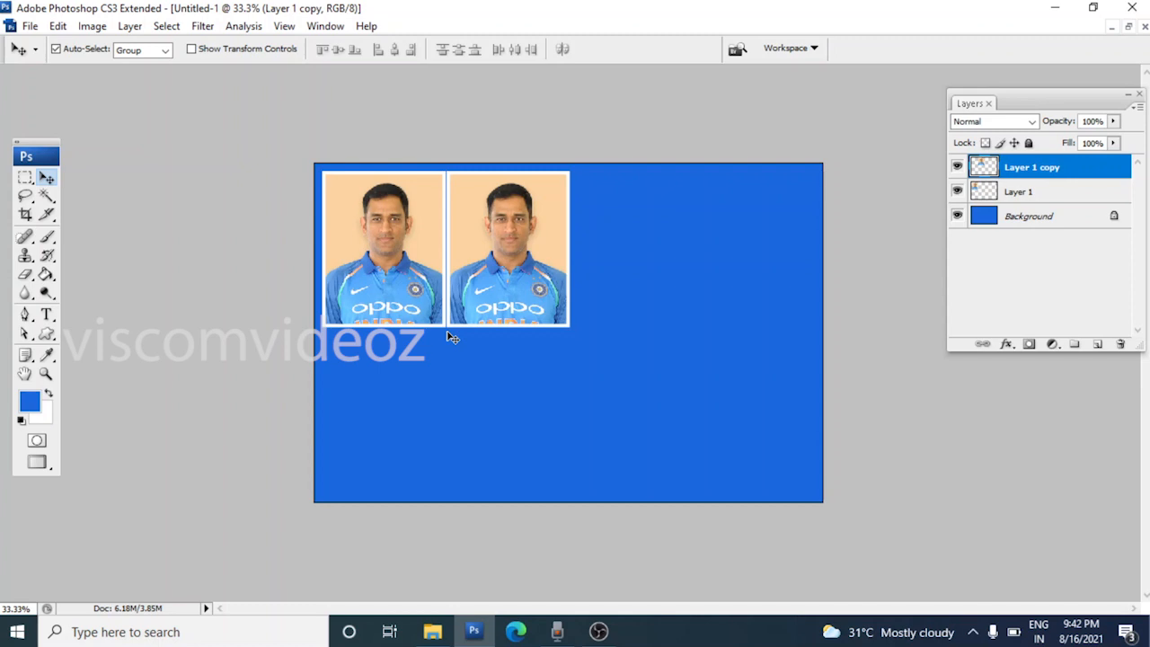
Duplicate the second photo's layer and shift the new copy right to form the third photo in the row
right_click(1045, 173)
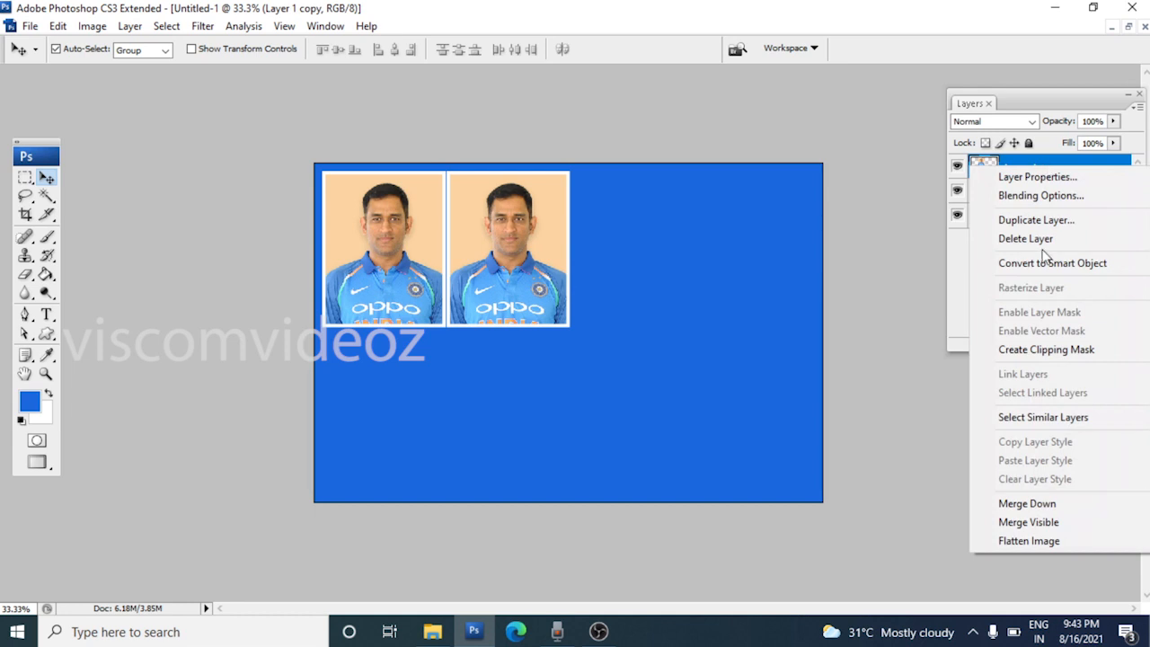
click(1040, 220)
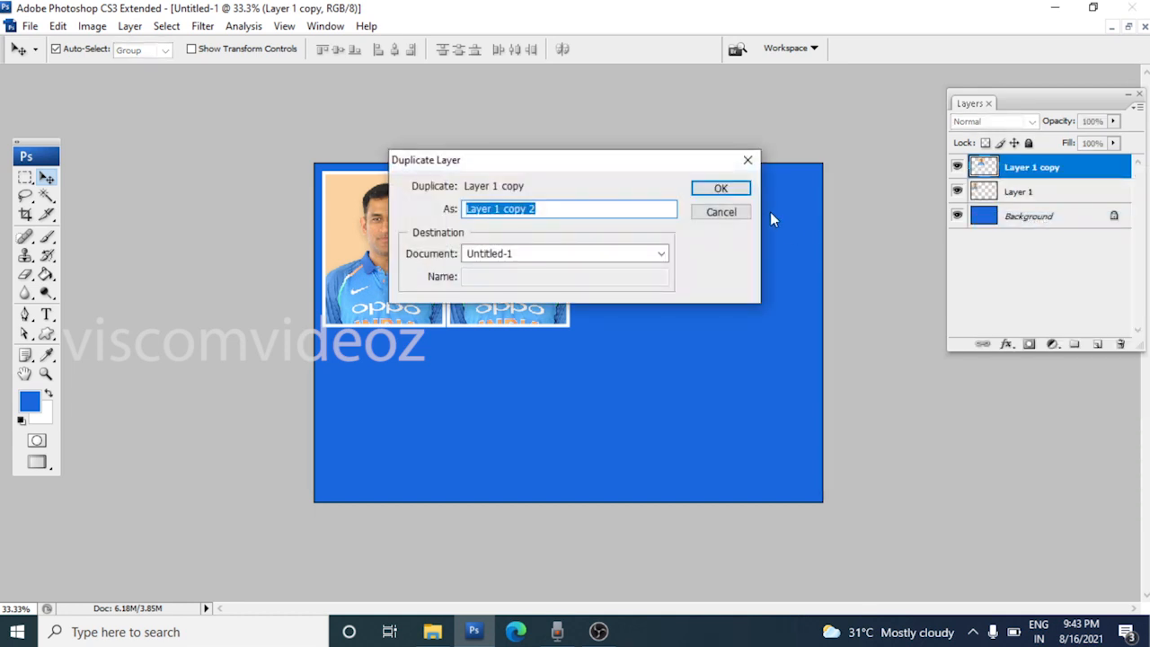
click(739, 189)
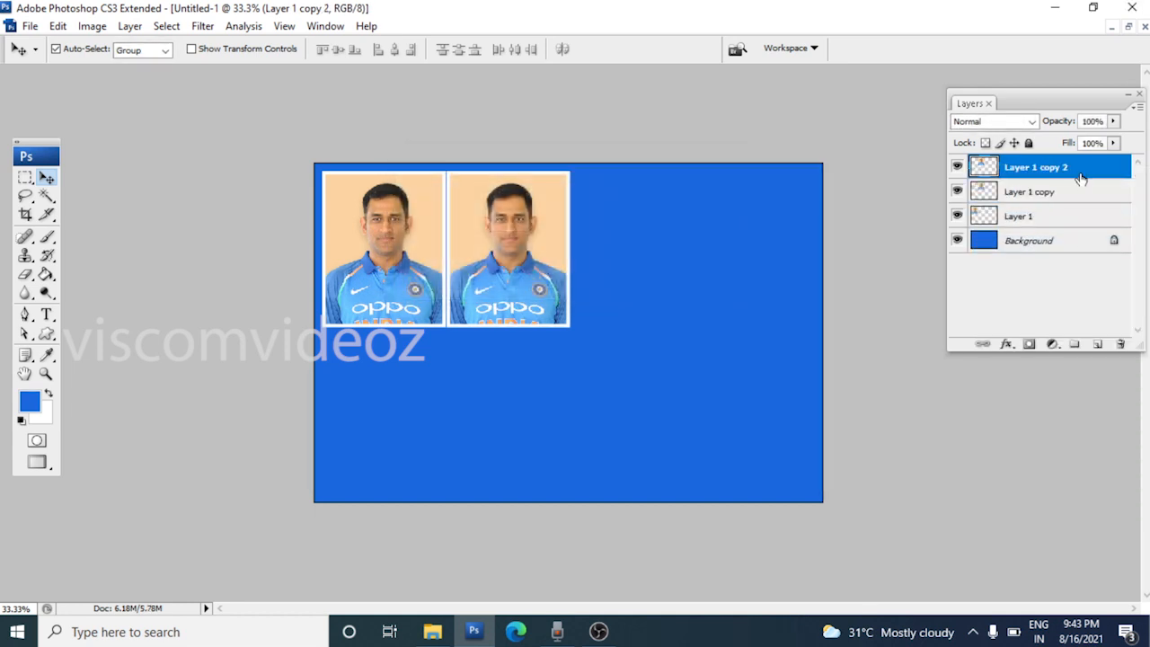
key(shift+Right)
key(shift+Right)
key(shift+Right)
key(shift+Right)
key(shift+Right)
key(shift+Right)
key(shift+Right)
key(shift+Right)
key(shift+Right)
key(shift+Right)
key(shift+Right)
key(shift+Right)
key(shift+Right)
key(shift+Right)
key(shift+Right)
key(shift+Right)
key(shift+Right)
key(shift+Right)
key(shift+Right)
key(shift+Right)
key(shift+Right)
key(shift+Right)
key(shift+Right)
key(shift+Right)
key(shift+Right)
key(shift+Right)
key(shift+Right)
key(shift+Right)
key(shift+Right)
key(shift+Right)
key(shift+Right)
key(shift+Right)
key(shift+Right)
key(shift+Right)
key(shift+Left)
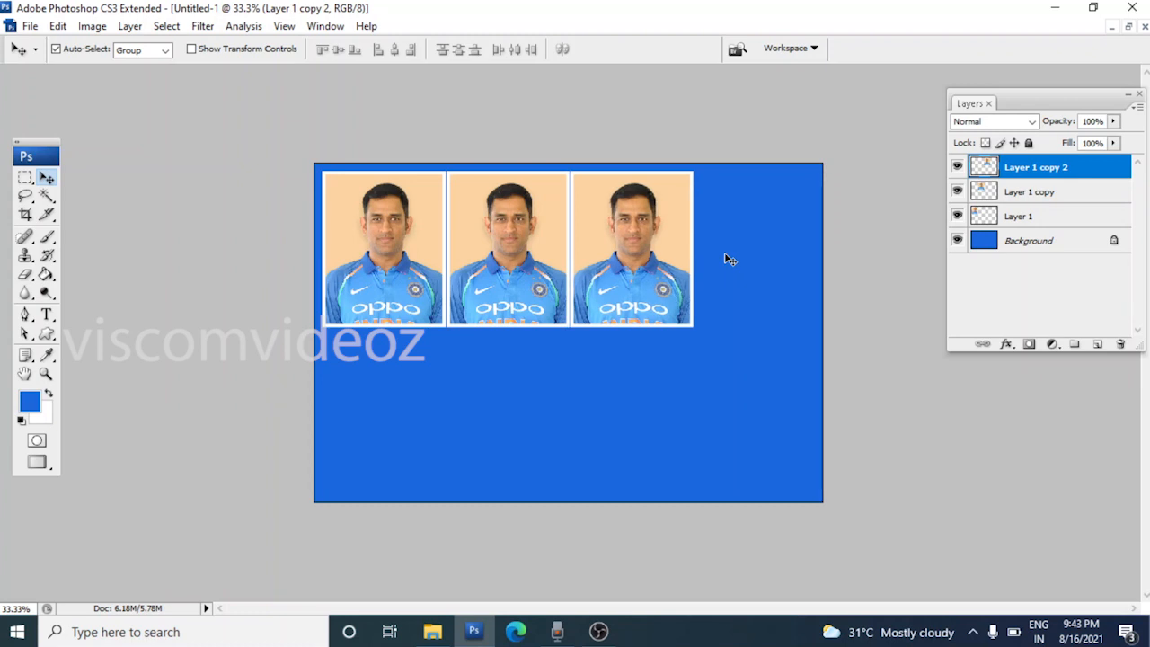
Duplicate the third photo's layer and shift the copy right to form the fourth photo in the row, leaving a thin gap
key(ctrl+j)
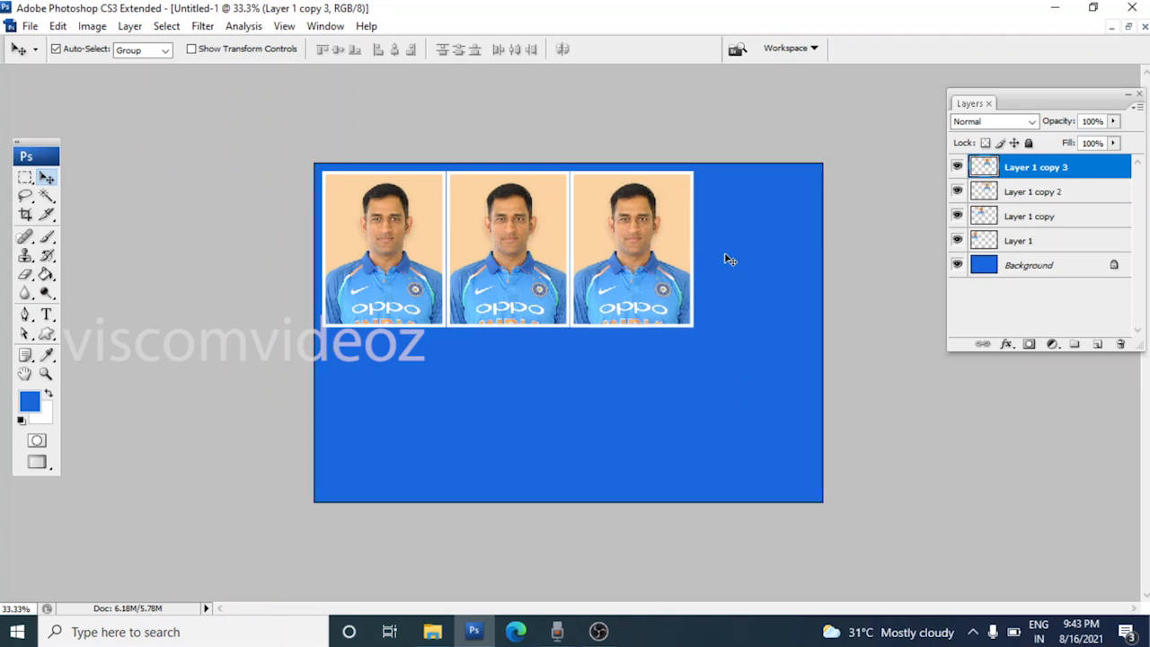
key(shift+Right)
key(shift+Right)
key(shift+Right)
key(shift+Right)
key(shift+Right)
key(shift+Right)
key(shift+Right)
key(shift+Right)
key(shift+Right)
key(shift+Right)
key(shift+Right)
key(shift+Right)
key(shift+Right)
key(shift+Right)
key(shift+Right)
key(shift+Right)
key(shift+Right)
key(shift+Right)
key(shift+Right)
key(shift+Right)
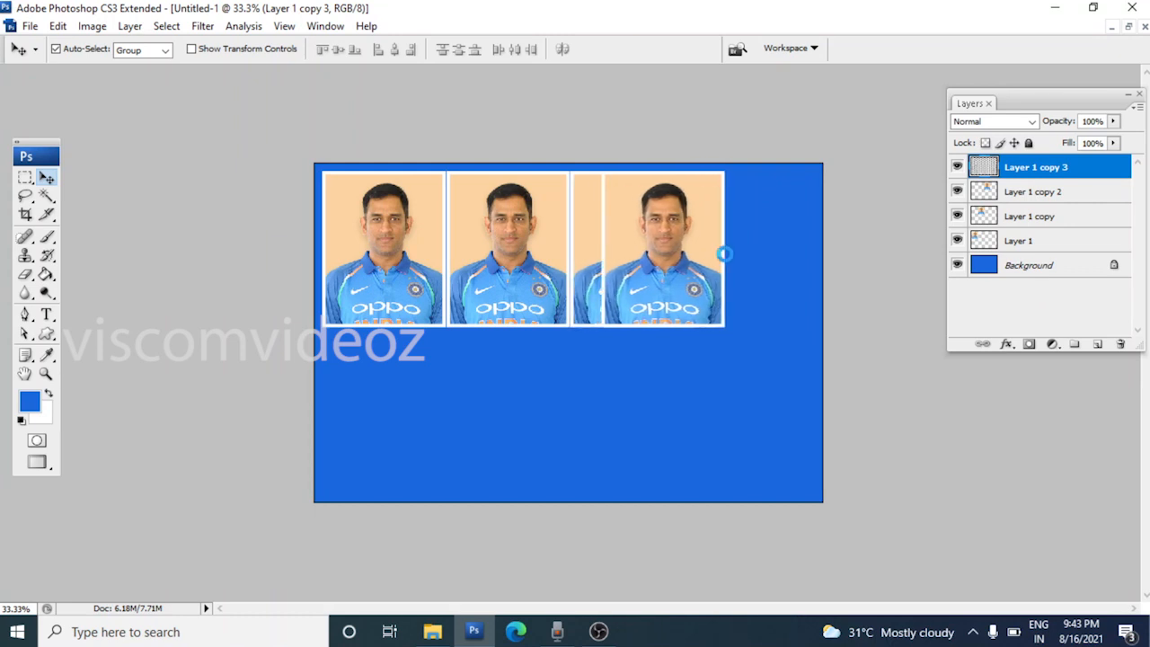
key(shift+Right)
key(shift+Right)
key(shift+Right)
key(shift+Right)
key(shift+Right)
key(shift+Right)
key(shift+Right)
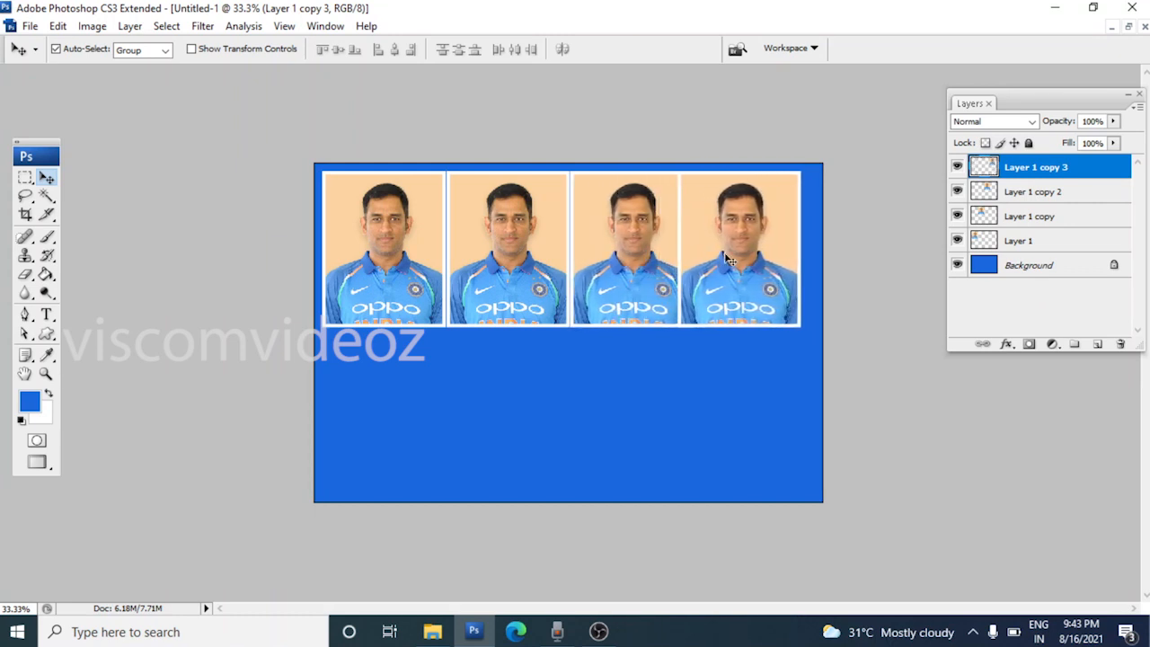
key(shift+Right)
key(shift+Right)
key(shift+Right)
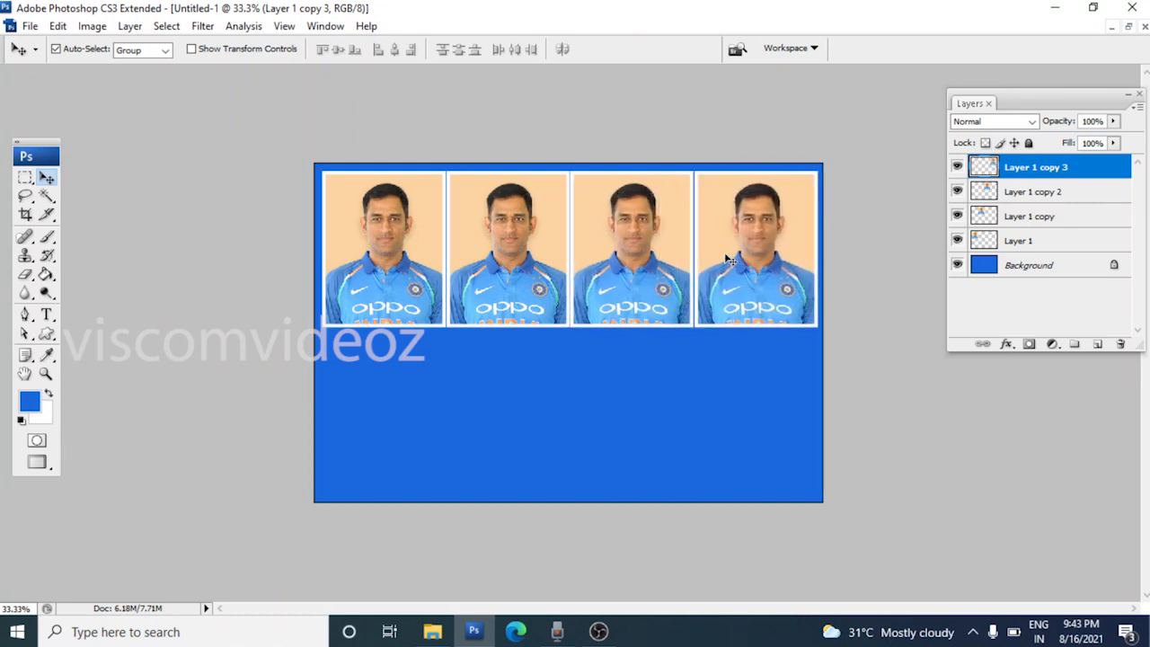
key(shift+Left)
key(shift+Right)
key(Left)
key(Left)
key(Left)
key(Left)
key(Left)
key(Left)
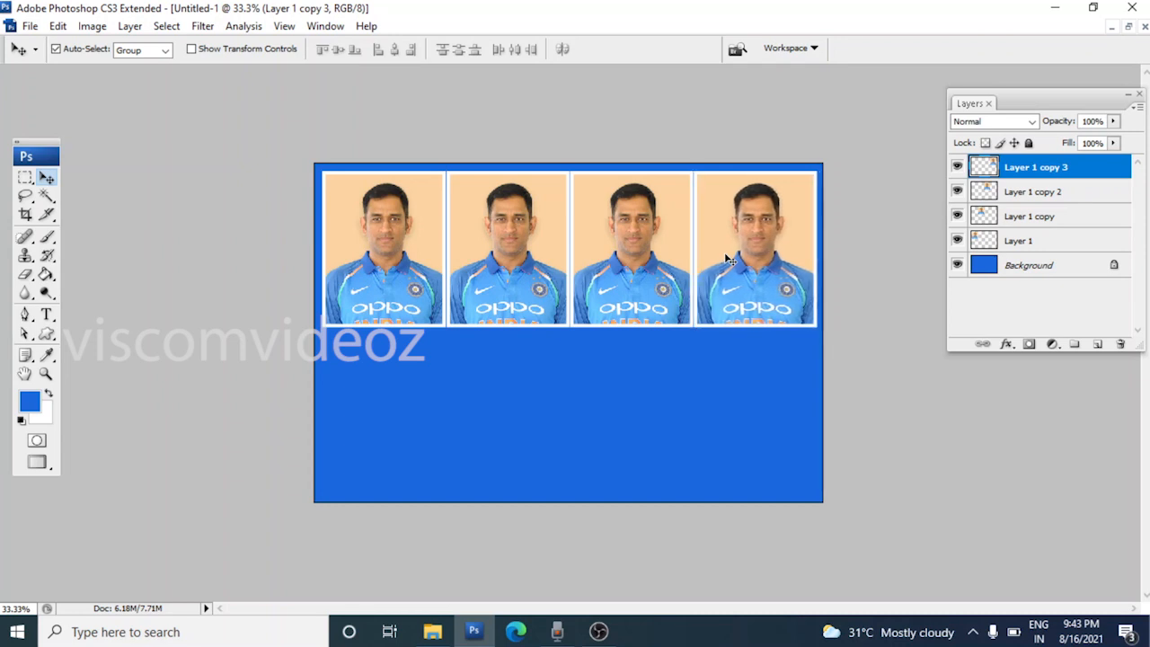
Merge the four photo layers into one layer and toggle its visibility to check that the row is combined
shift+click(1033, 191)
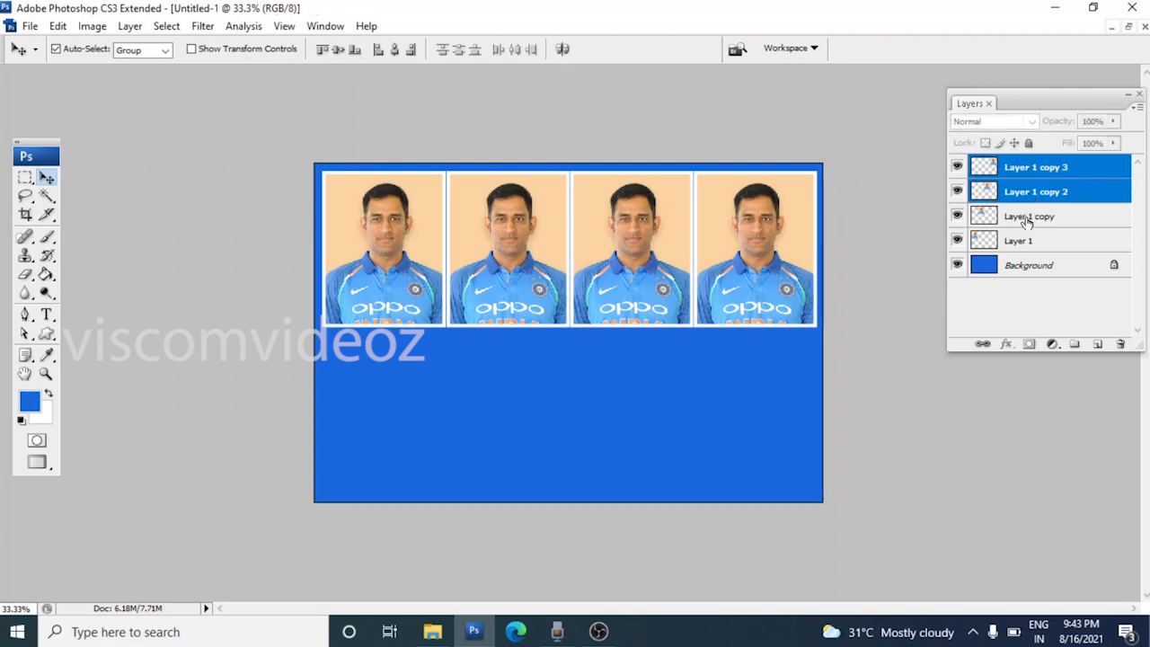
shift+click(1027, 219)
shift+click(1021, 240)
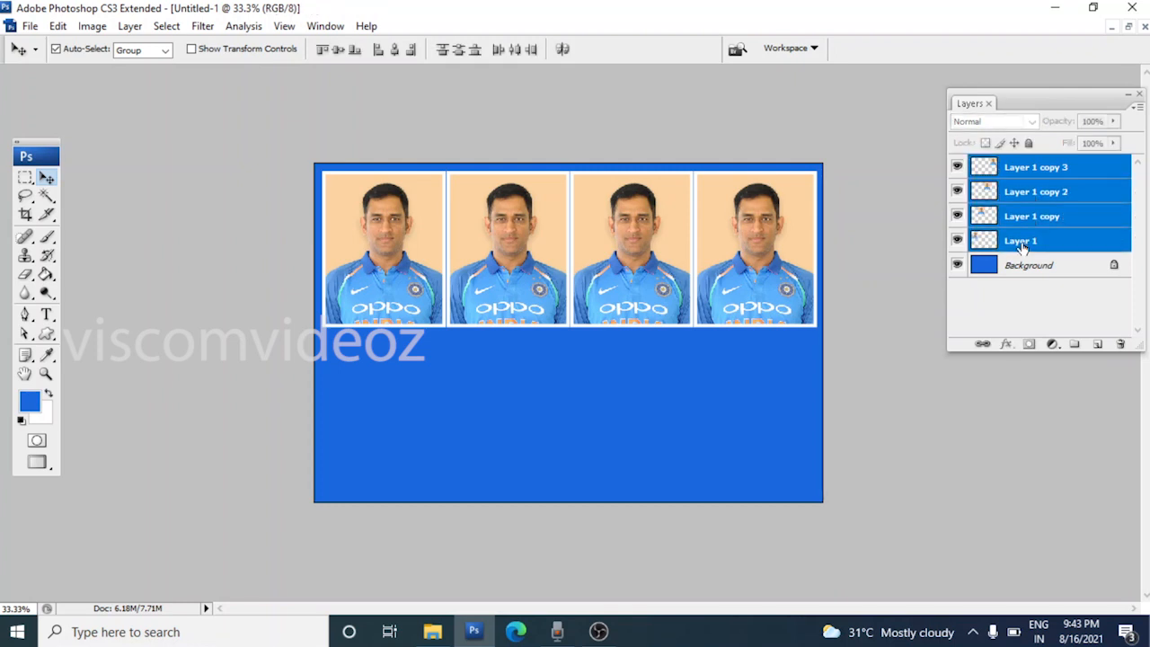
click(1138, 108)
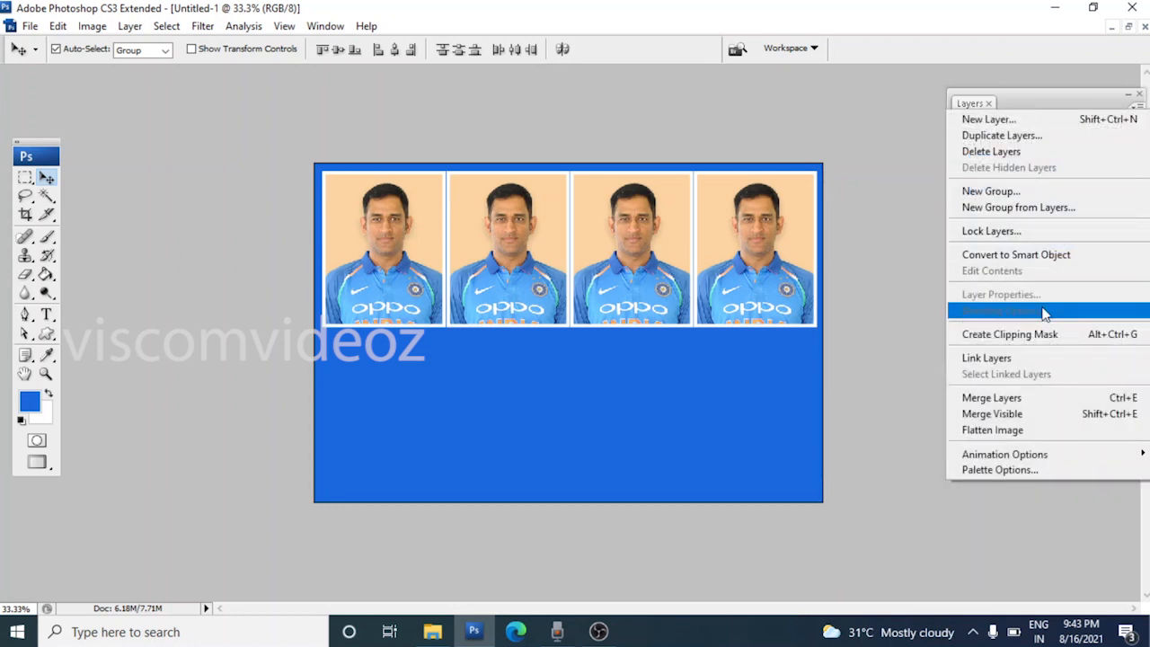
click(1018, 401)
click(957, 168)
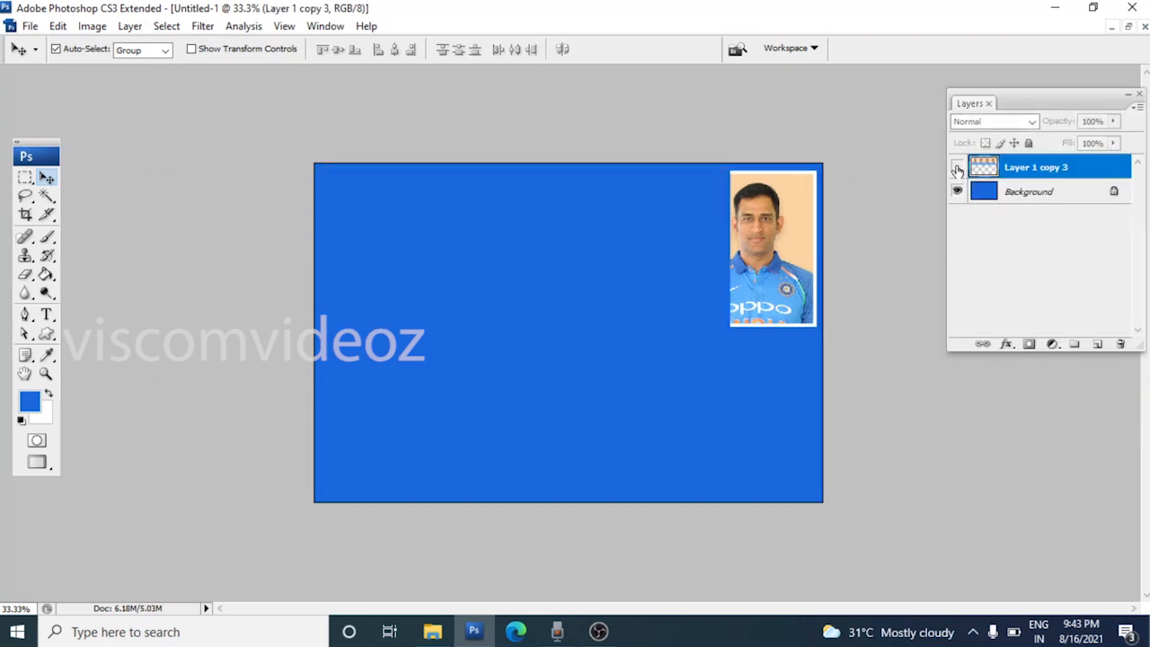
click(957, 168)
click(957, 168)
click(957, 168)
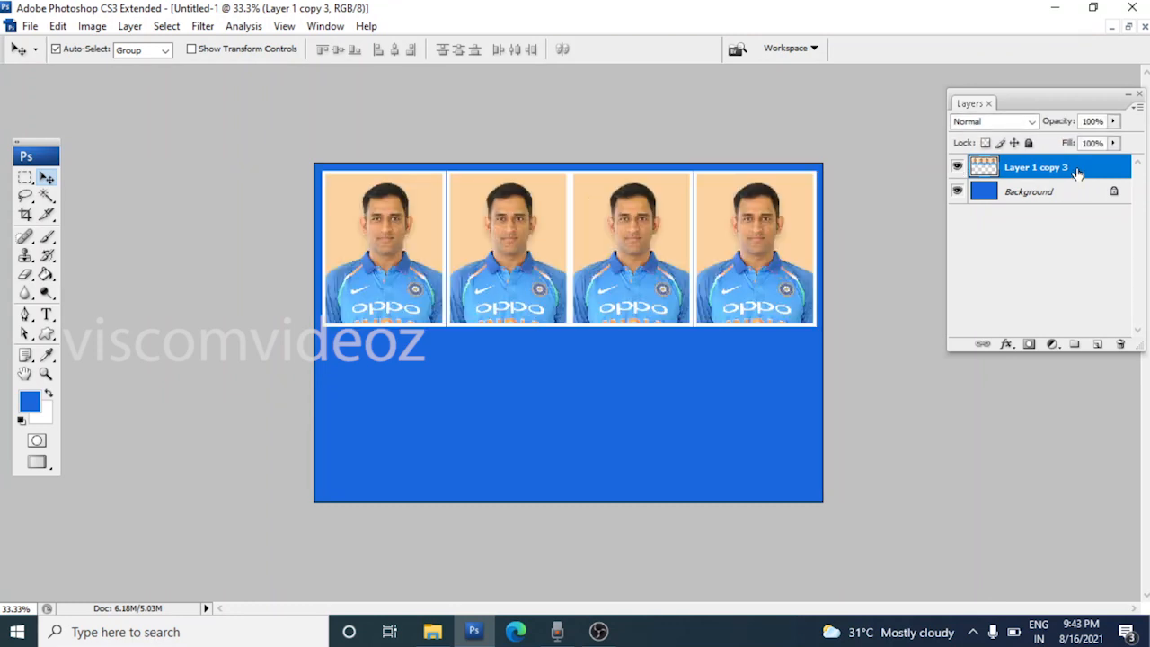
Duplicate the merged row of four photos and shift the copy down to form a second row with a thin gap
key(ctrl+j)
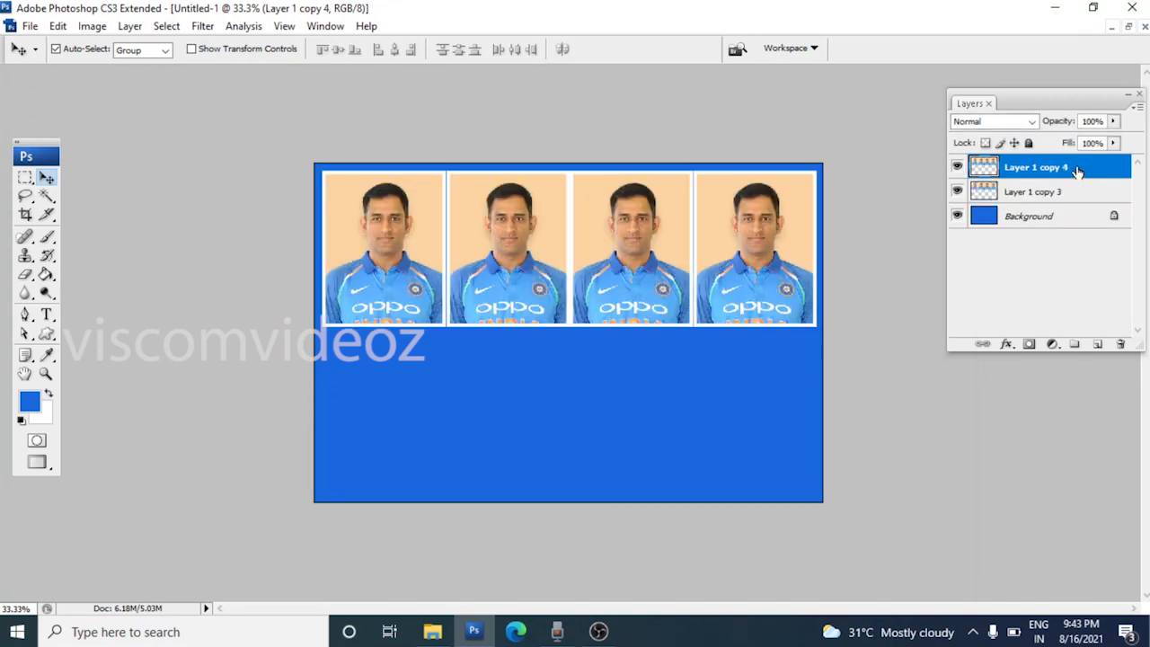
key(shift+Down)
key(shift+Down)
key(shift+Down)
key(shift+Down)
key(shift+Down)
key(shift+Down)
key(shift+Down)
key(shift+Down)
key(shift+Down)
key(shift+Down)
key(shift+Down)
key(shift+Down)
key(shift+Down)
key(shift+Down)
key(shift+Down)
key(shift+Down)
key(shift+Down)
key(shift+Down)
key(shift+Down)
key(shift+Down)
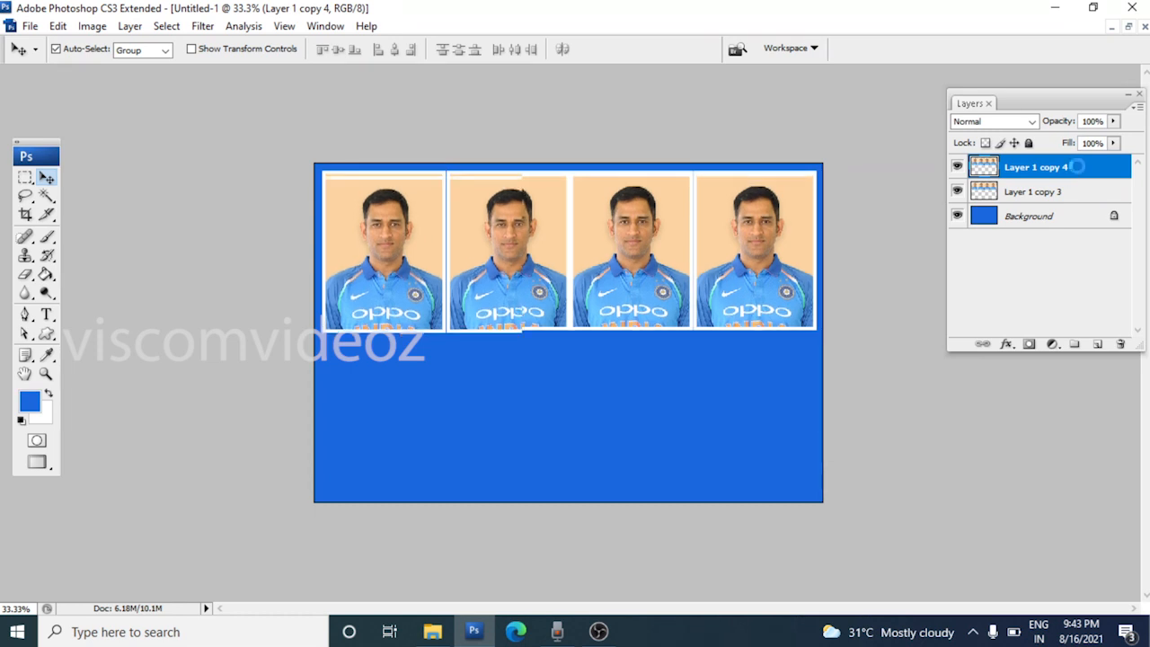
key(shift+Down)
key(shift+Down)
key(shift+Down)
key(shift+Down)
key(shift+Down)
key(shift+Down)
key(shift+Down)
key(shift+Down)
key(shift+Down)
key(shift+Down)
key(shift+Down)
key(shift+Down)
key(shift+Down)
key(shift+Down)
key(shift+Down)
key(shift+Down)
key(shift+Down)
key(shift+Down)
key(shift+Down)
key(shift+Down)
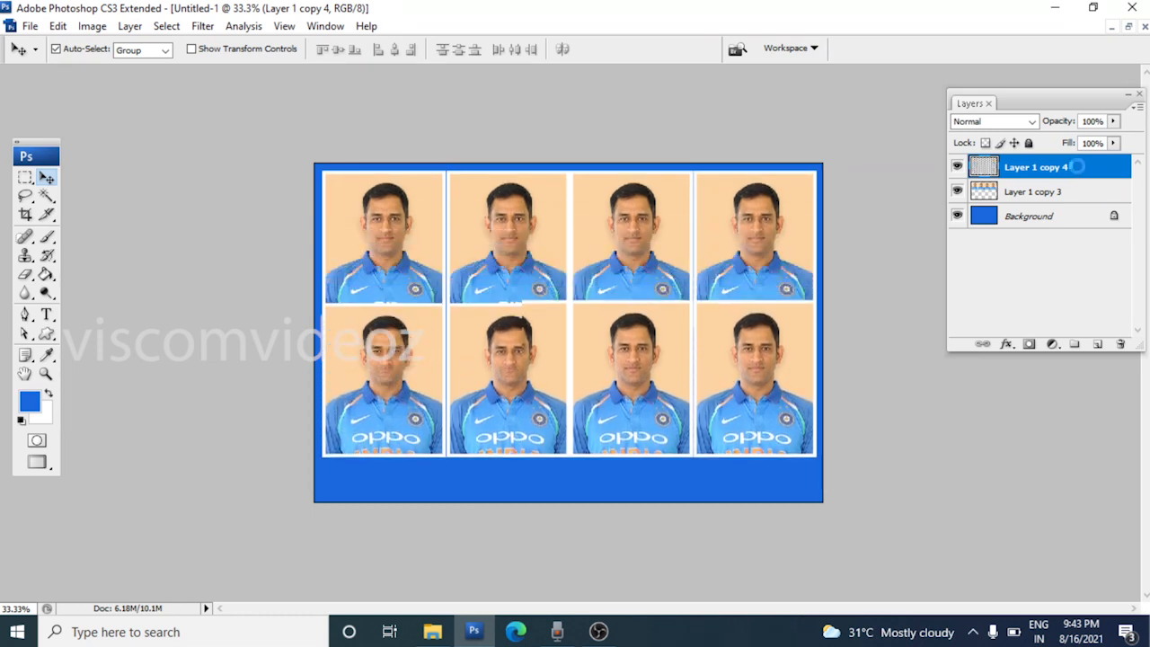
key(shift+Down)
key(shift+Up)
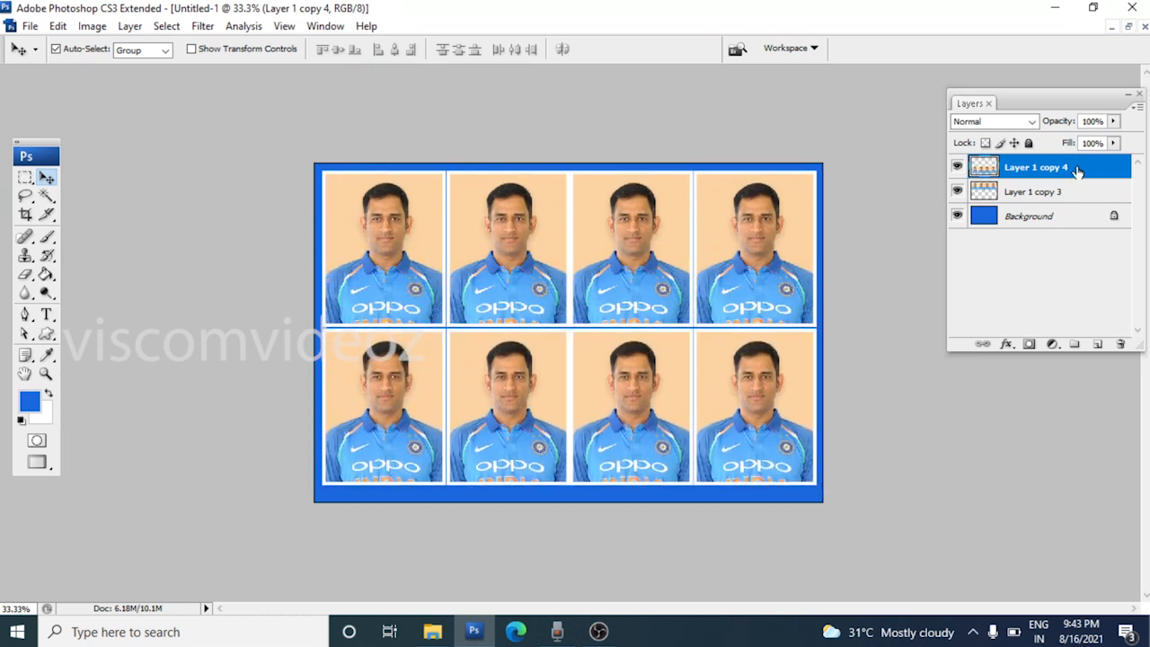
key(Up)
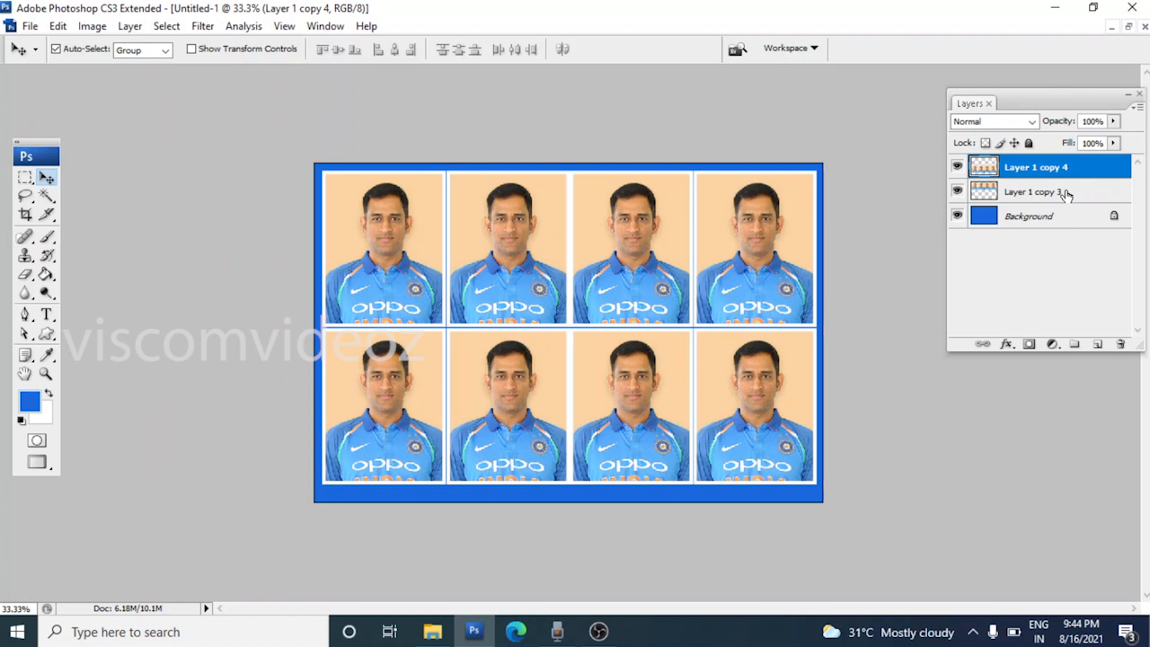
Select both photo row layers and nudge them down together to centre them vertically on the blue sheet
shift+click(1067, 195)
key(Down)
key(Down)
key(Down)
key(Down)
key(Down)
key(Down)
key(Down)
key(Down)
key(Down)
key(Down)
key(Down)
key(Down)
key(Down)
key(Down)
key(Down)
key(Down)
key(Down)
key(Down)
key(Down)
key(Down)
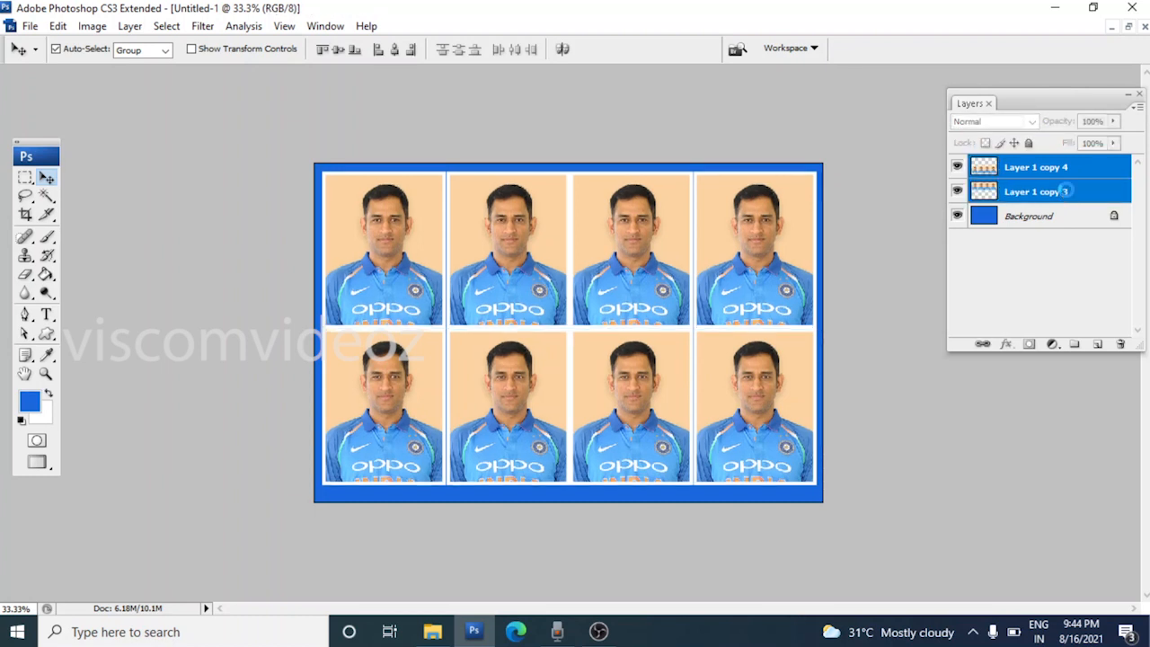
key(Down)
key(Down)
key(Down)
key(Down)
key(Down)
key(Down)
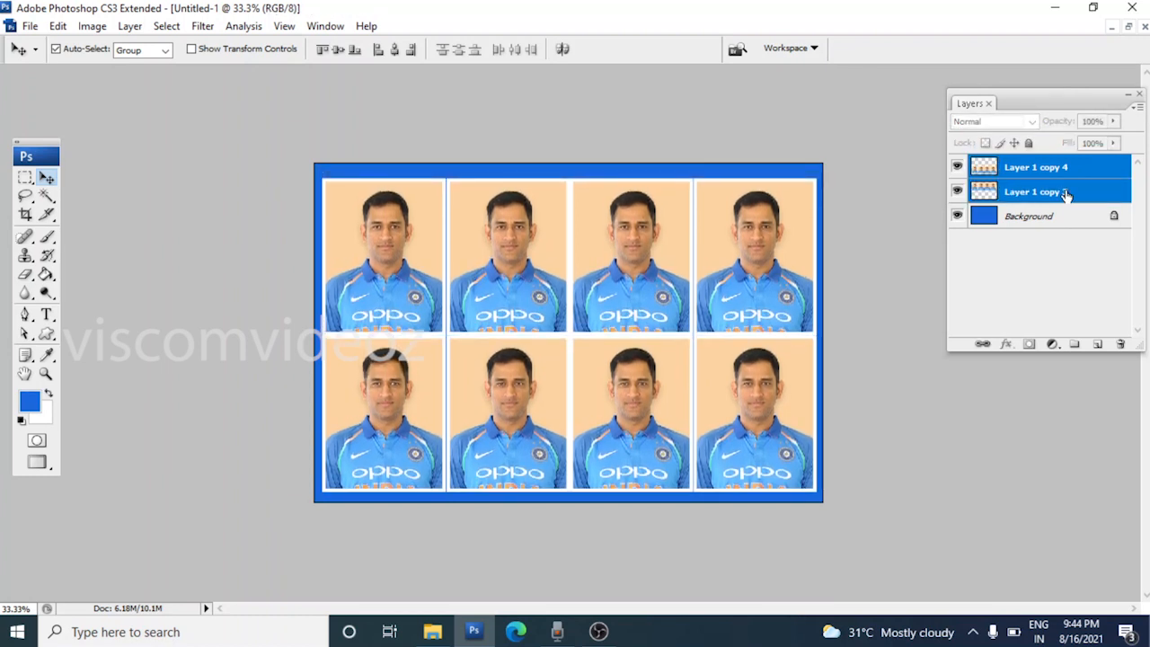
Start saving a copy of the photo sheet to the Desktop in JPEG format
click(29, 27)
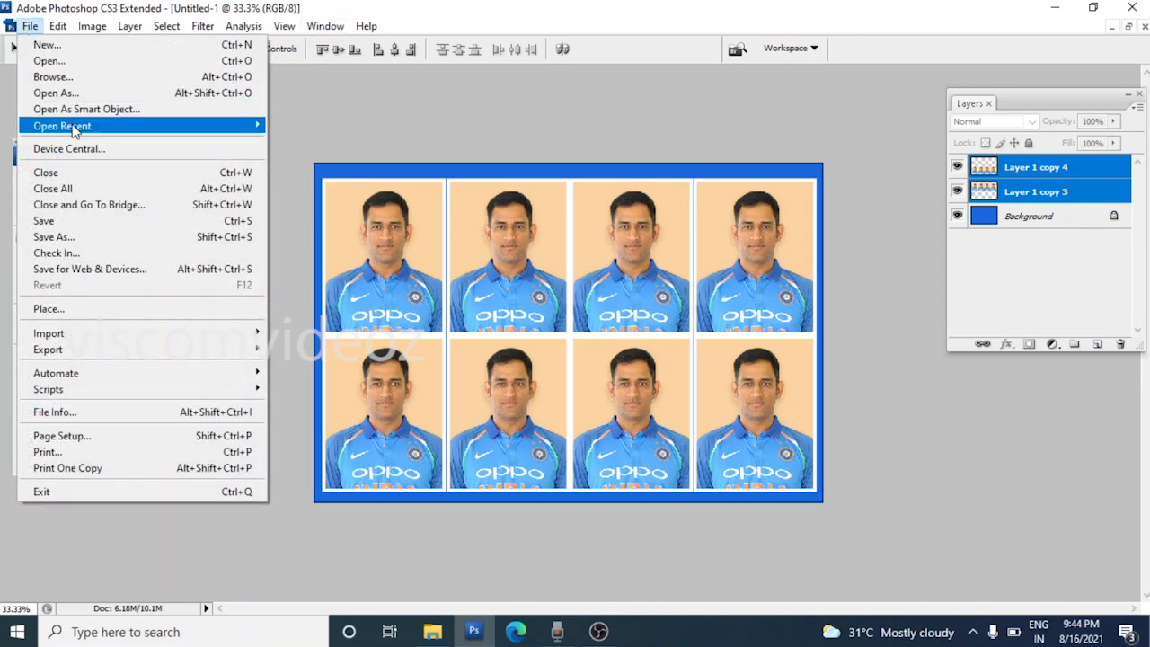
click(85, 236)
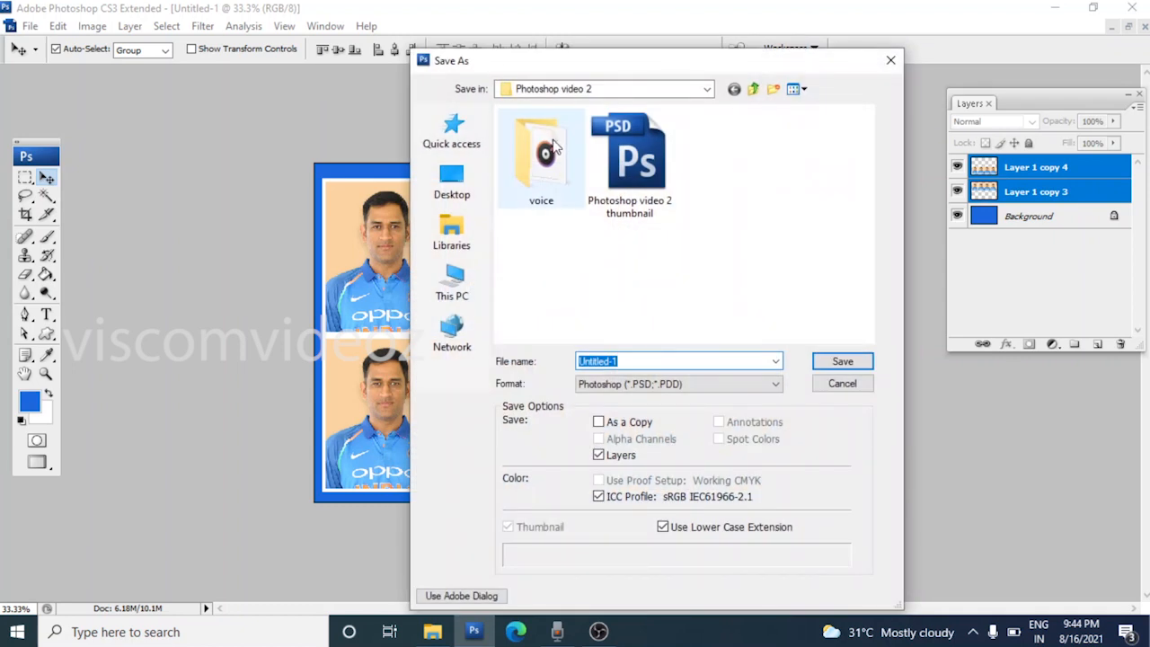
click(452, 185)
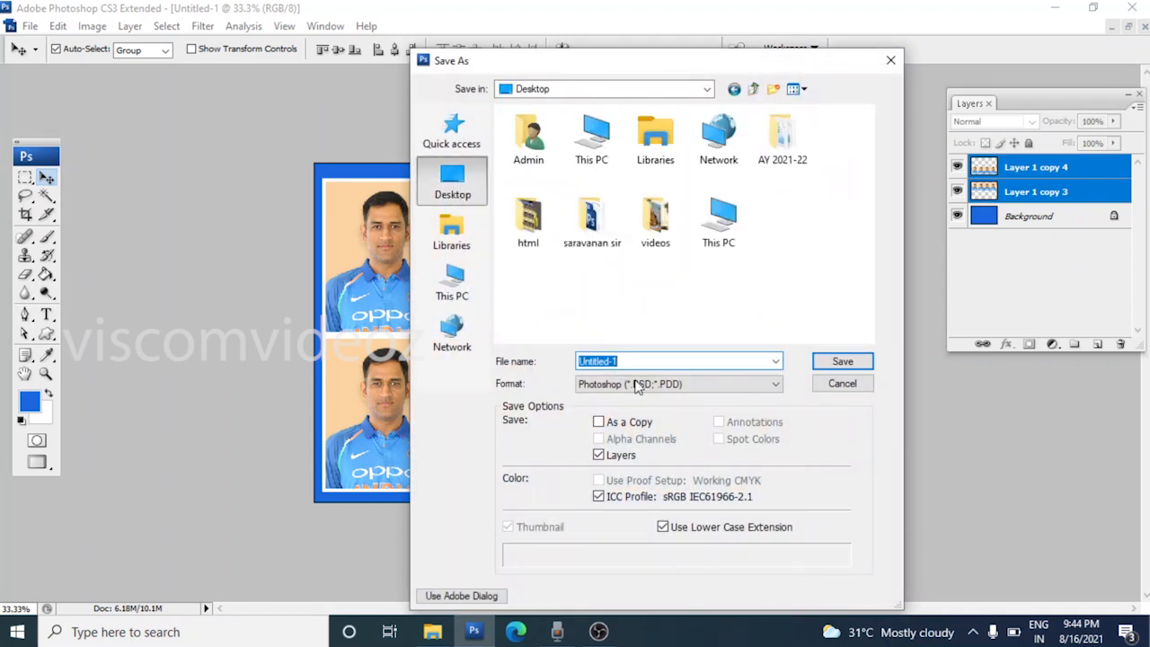
click(640, 384)
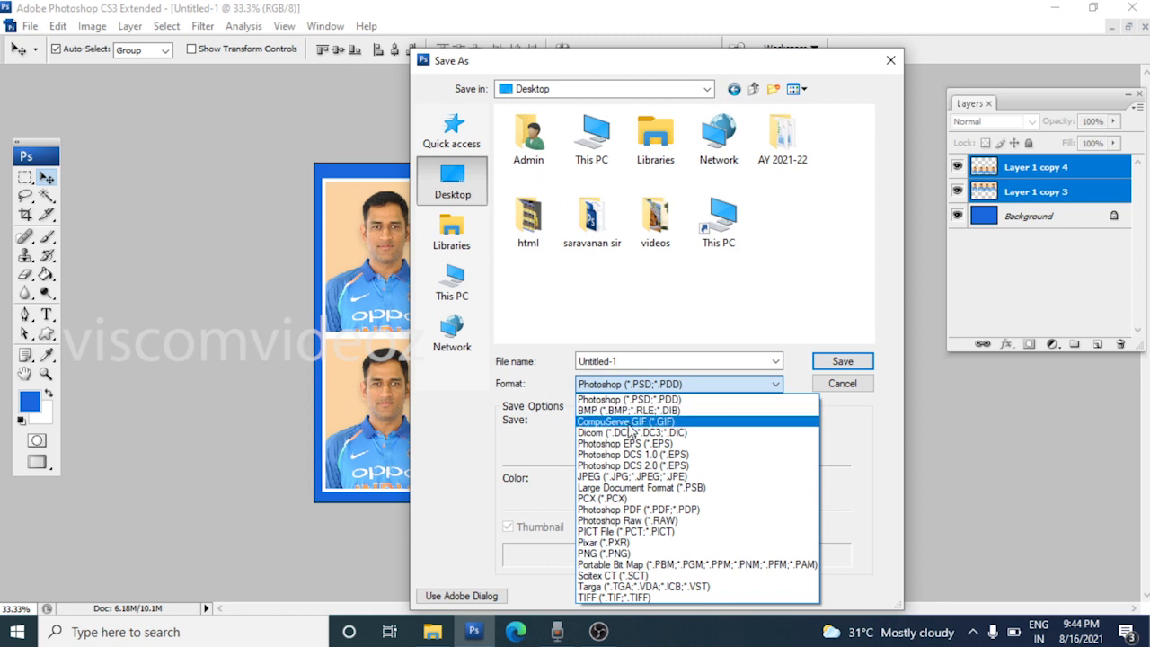
click(624, 476)
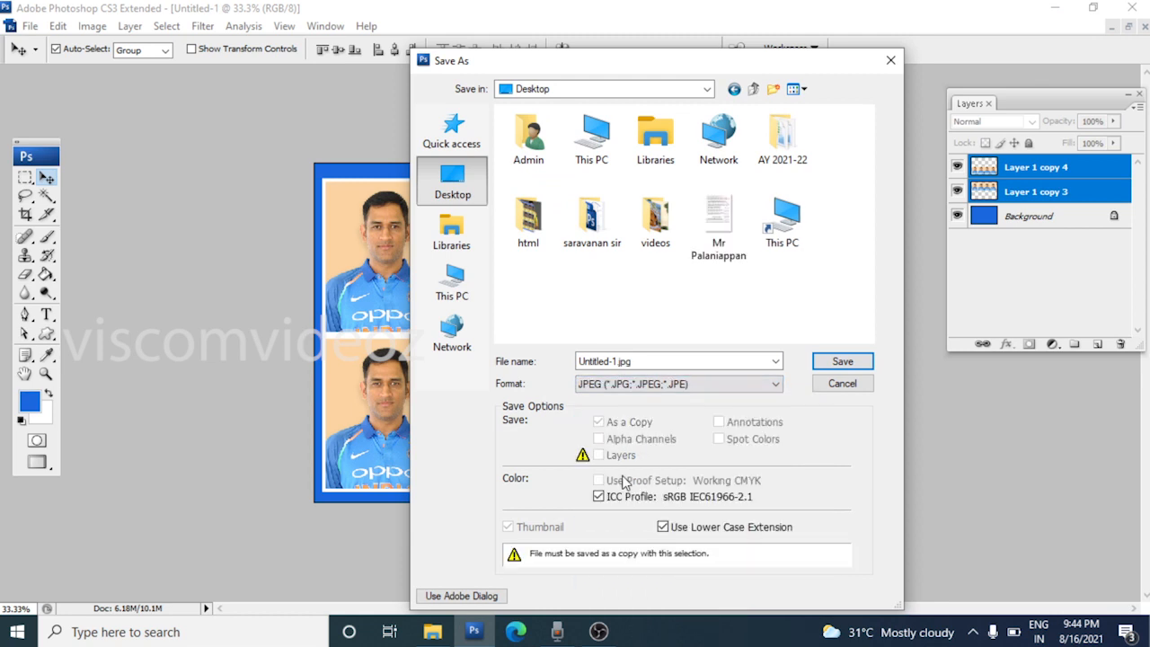
Replace the file name with "Dhoni p" and save the JPEG at Maximum quality 12, Progressive with 3 scans
double_click(600, 361)
key(Home)
key(Delete)
key(Delete)
key(Delete)
key(Delete)
key(Delete)
key(Delete)
key(Delete)
key(Delete)
key(Delete)
key(Delete)
text(Dhoni)
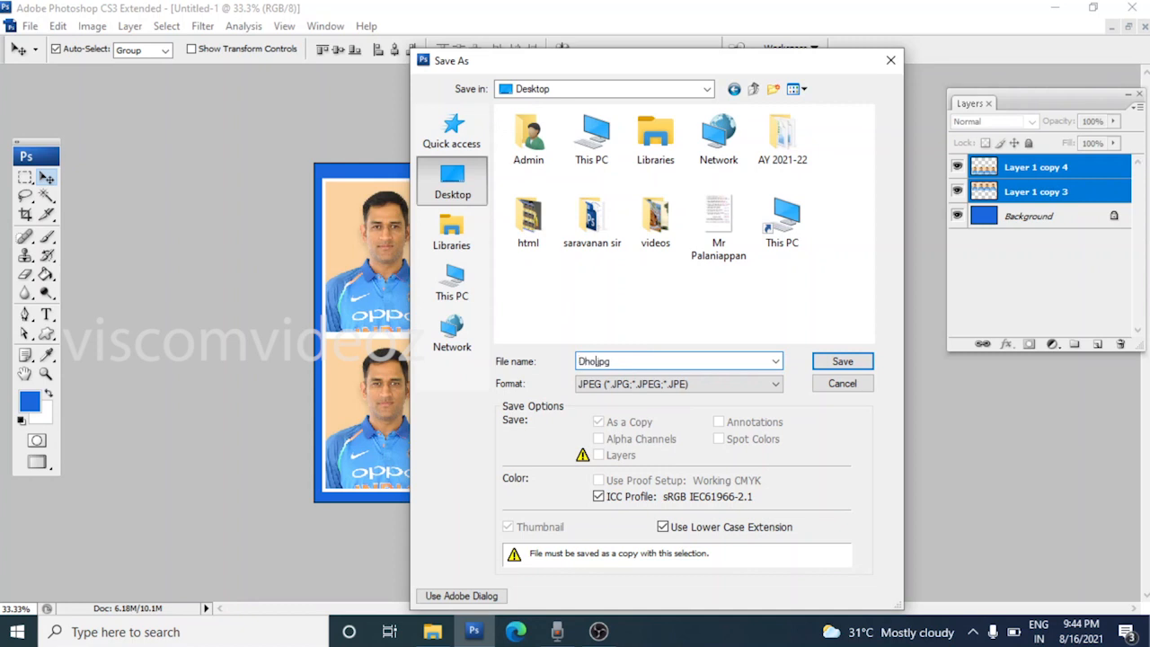
text( p)
click(842, 361)
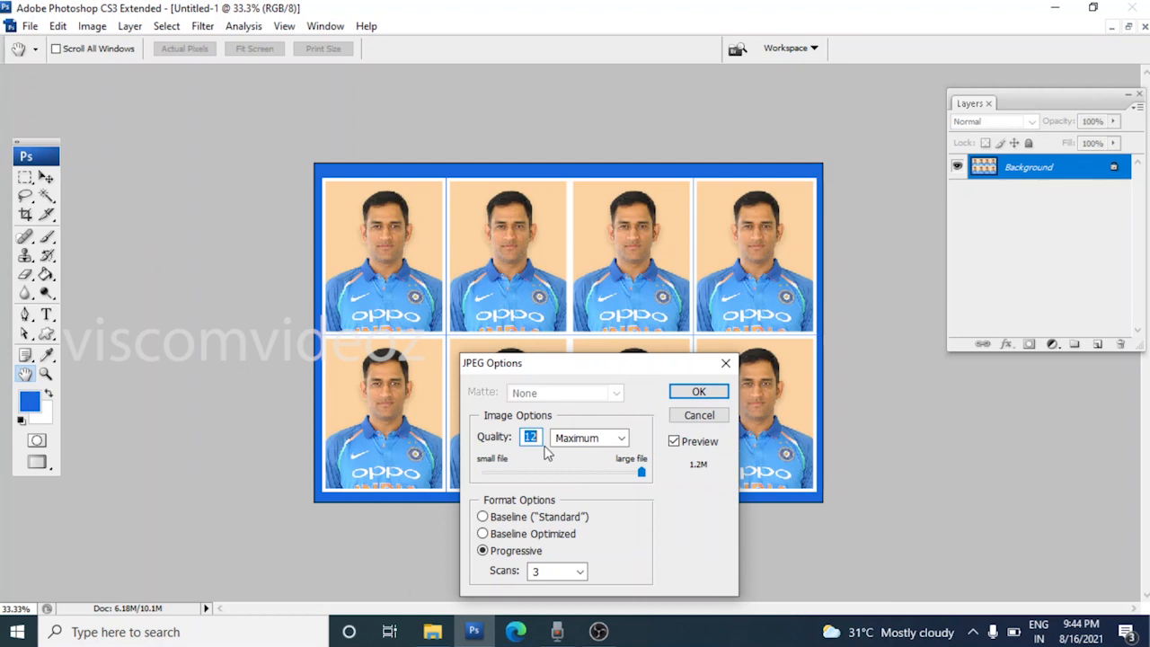
click(705, 392)
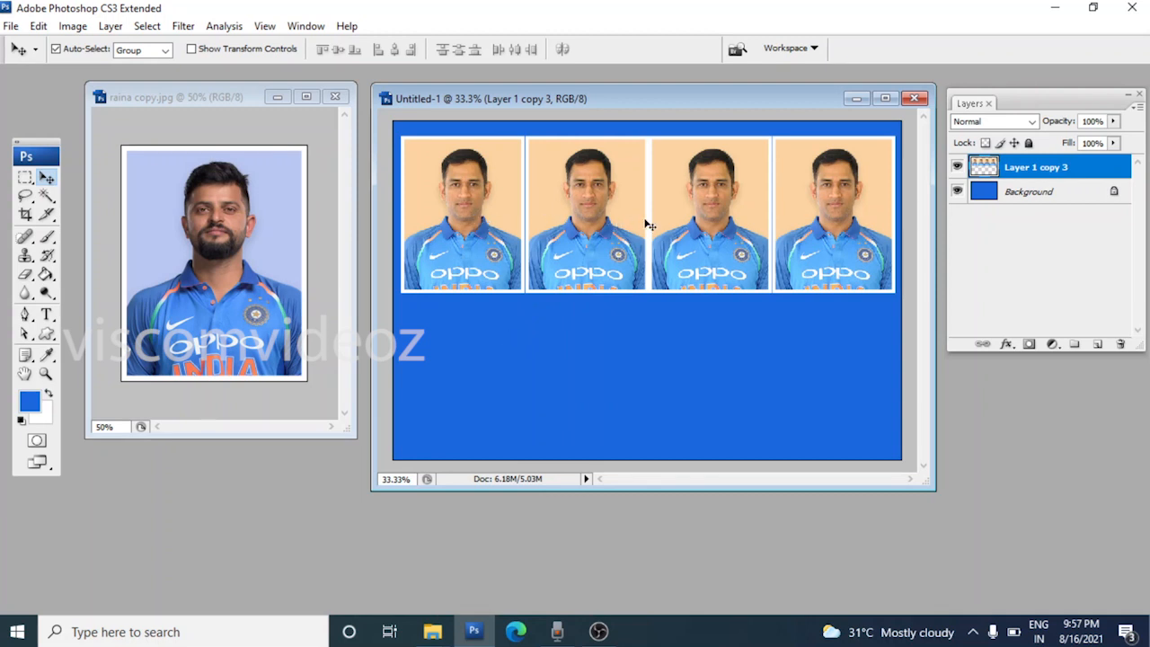
Copy the bordered photo from raina copy.jpg into the blue sheet and align it under the row's first photo with a thin gap
click(196, 253)
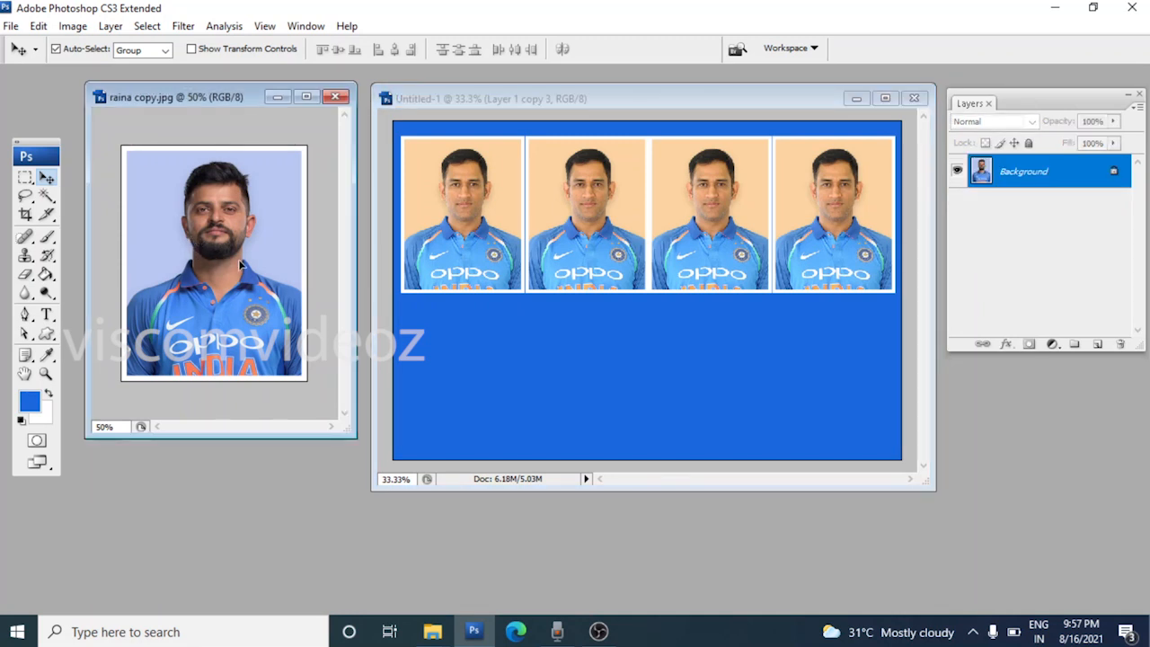
drag(316, 308, 448, 357)
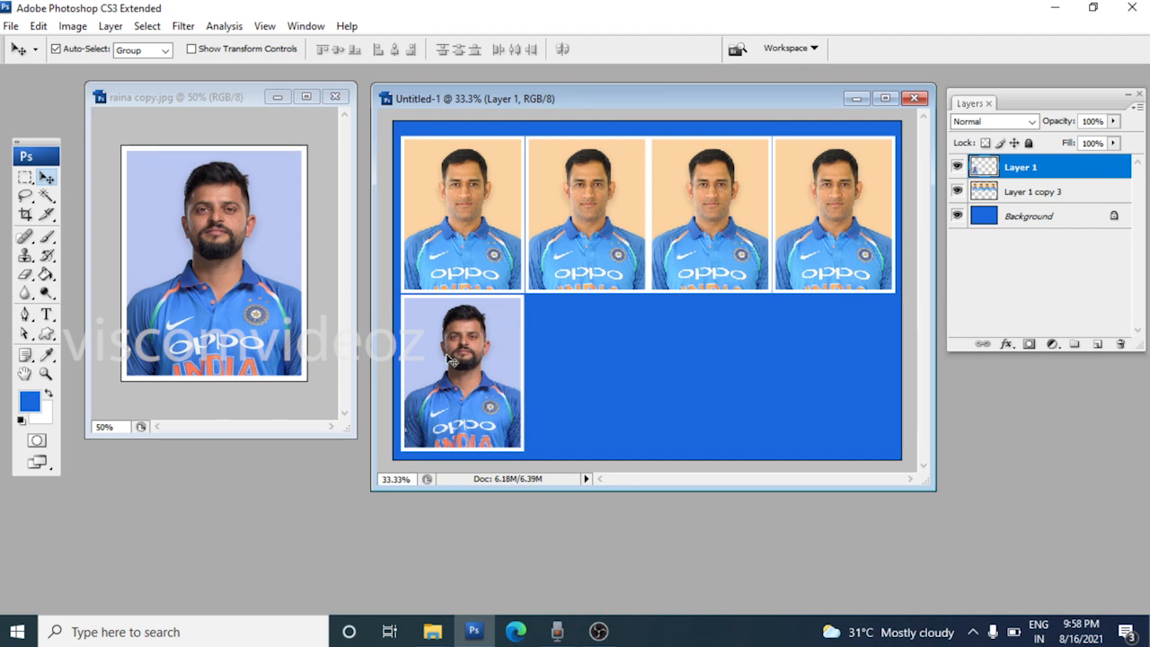
key(Up)
key(Up)
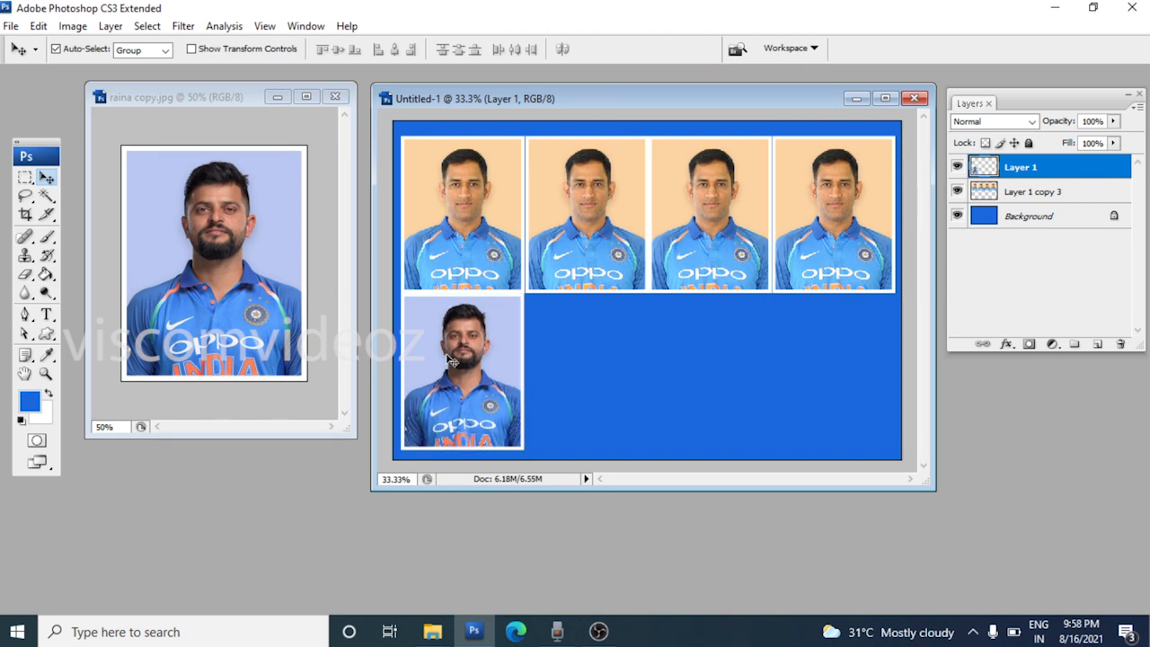
key(Down)
key(Down)
key(Down)
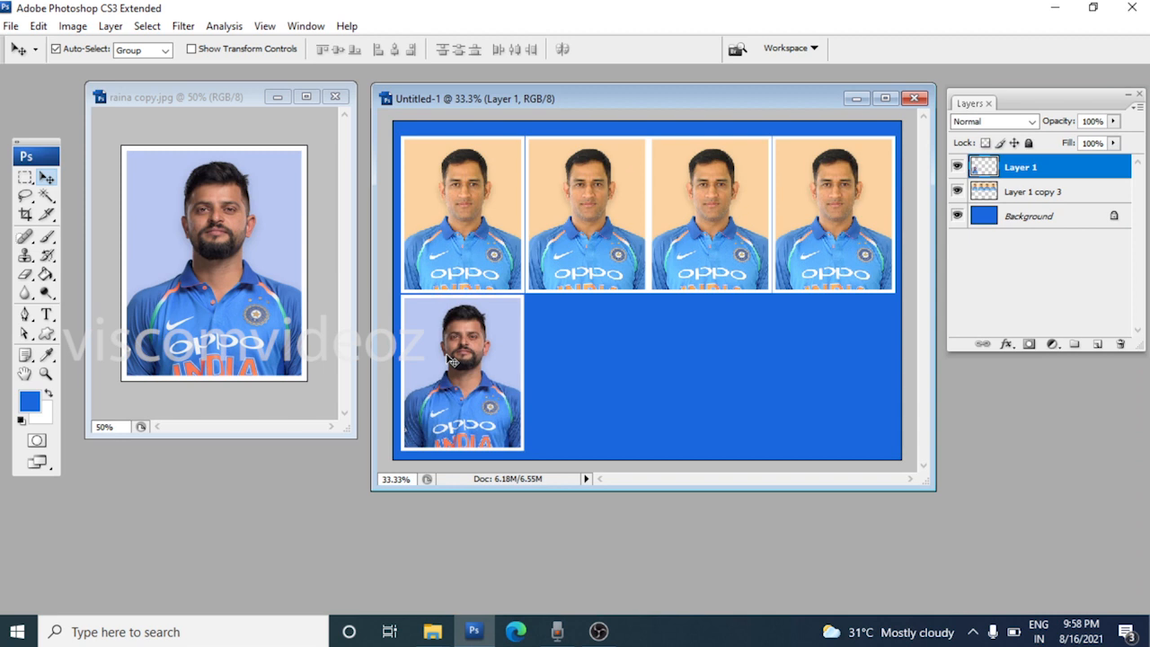
Duplicate the lower row's first photo and shift the copy right into the second position, leaving a thin gap
key(ctrl+j)
key(shift+Right)
key(shift+Right)
key(shift+Right)
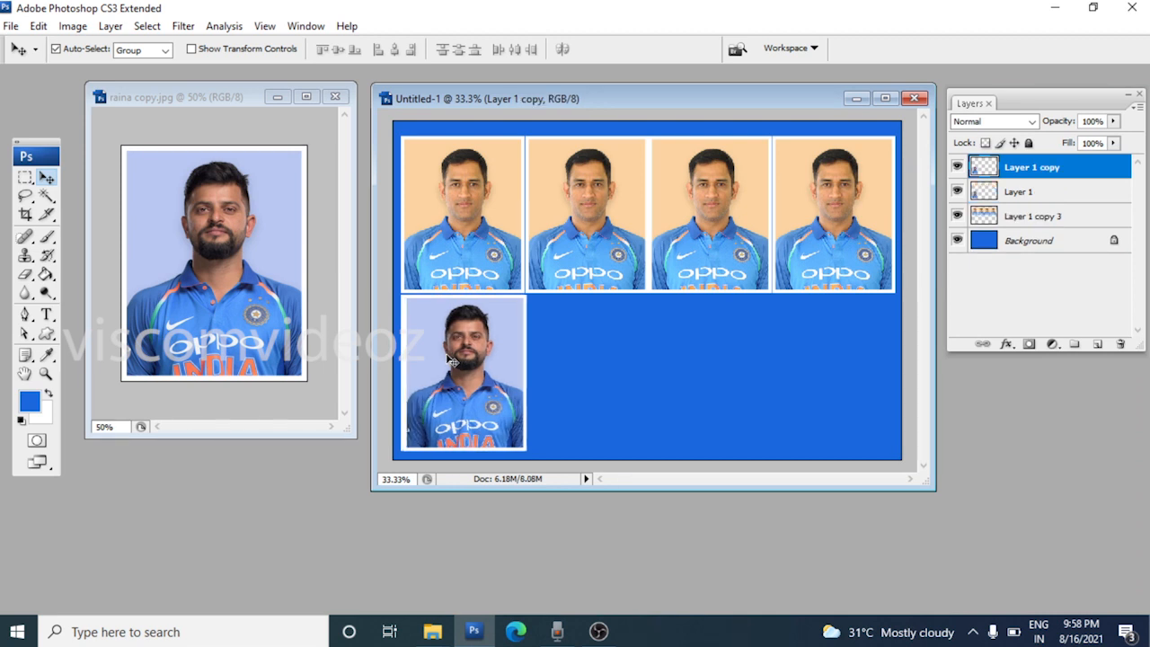
key(shift+Right)
key(shift+Right)
key(shift+Right)
key(shift+Right)
key(shift+Right)
key(shift+Right)
key(shift+Right)
key(shift+Right)
key(shift+Right)
key(shift+Right)
key(shift+Right)
key(shift+Right)
key(shift+Right)
key(shift+Right)
key(shift+Right)
key(shift+Right)
key(shift+Right)
key(shift+Right)
key(shift+Right)
key(shift+Right)
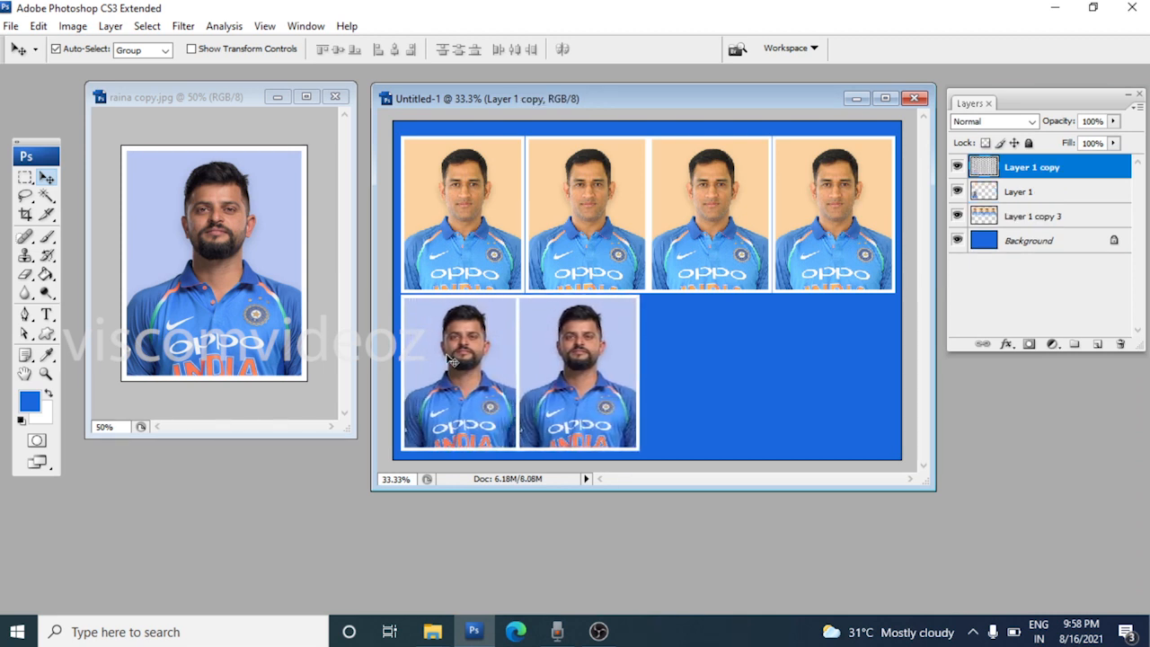
key(shift+Right)
key(shift+Right)
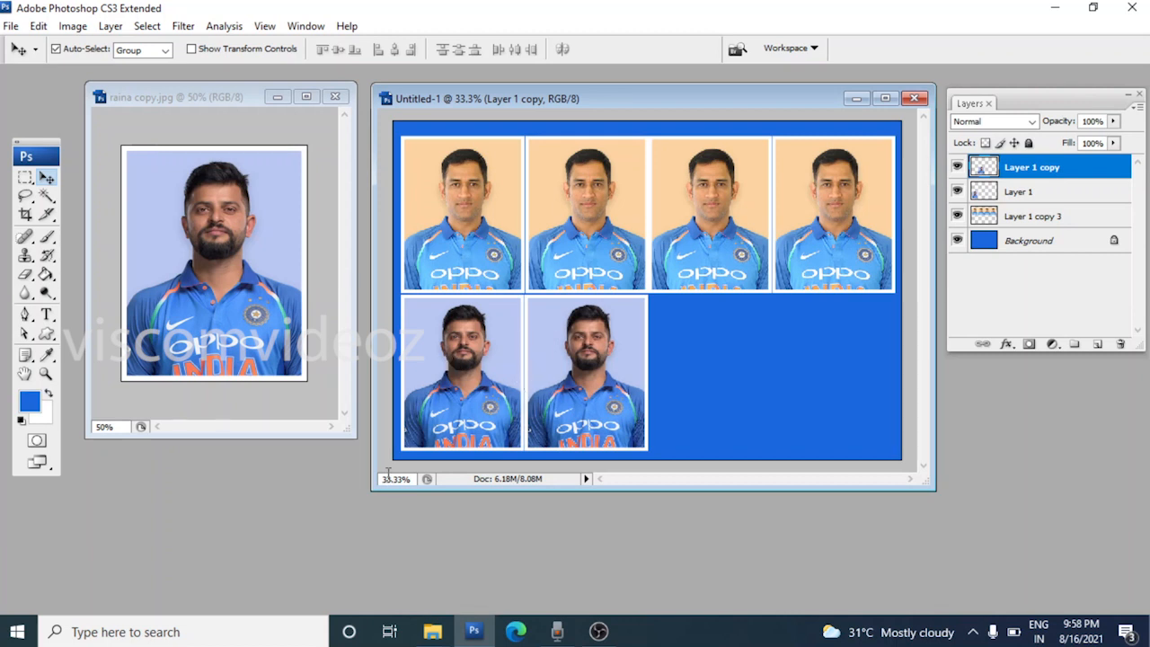
Duplicate the lower row's second photo and move the copy right into the third position, aligned under the photo above
key(ctrl+j)
key(shift+Right)
key(shift+Right)
key(shift+Right)
key(shift+Right)
key(shift+Right)
key(shift+Right)
key(shift+Right)
key(shift+Right)
key(shift+Right)
key(shift+Right)
key(shift+Right)
key(shift+Right)
key(shift+Right)
key(shift+Right)
key(shift+Right)
key(shift+Right)
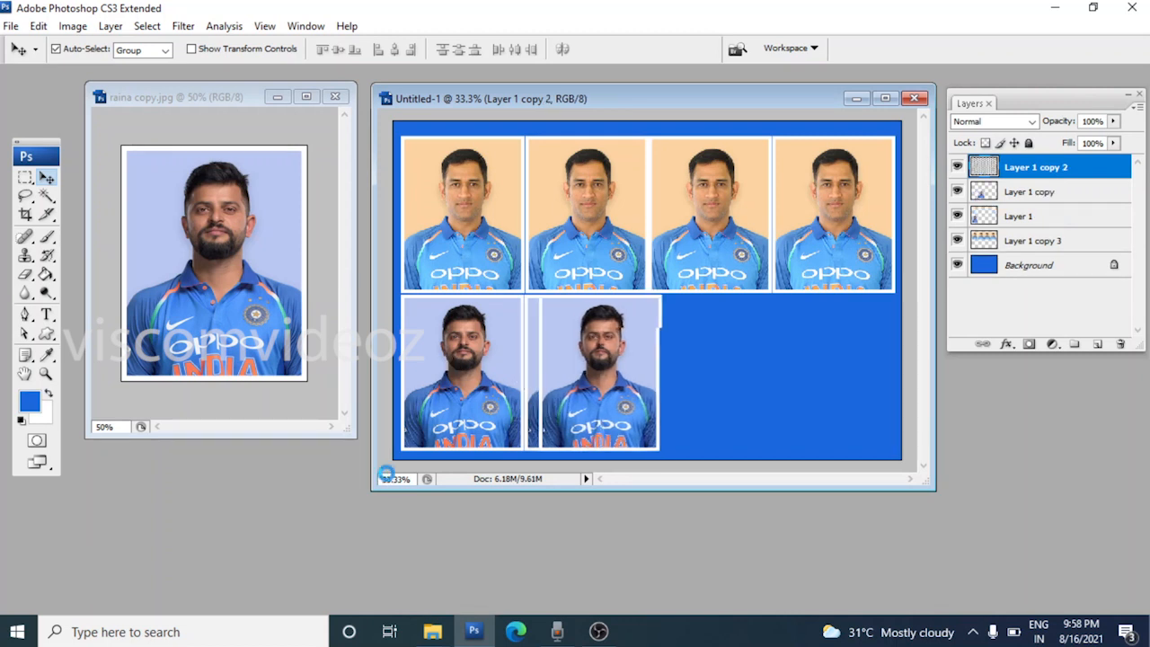
key(shift+Right)
key(shift+Right)
key(shift+Right)
key(shift+Right)
key(shift+Right)
key(shift+Right)
key(shift+Right)
key(shift+Right)
key(shift+Right)
key(shift+Right)
key(shift+Right)
key(shift+Right)
key(shift+Right)
key(shift+Right)
key(shift+Right)
key(shift+Right)
key(shift+Right)
key(shift+Right)
key(shift+Right)
key(shift+Right)
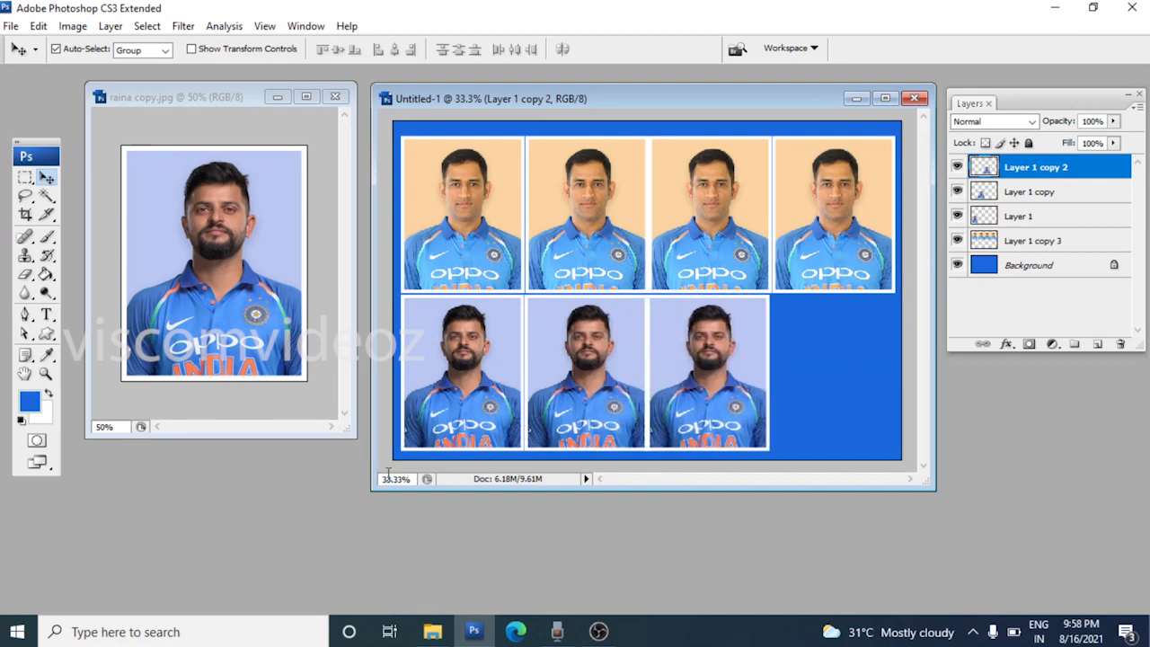
key(shift+Left)
Complete the lower row by duplicating its third photo and moving the copy right to the fourth position with a thin gap
key(ctrl+j)
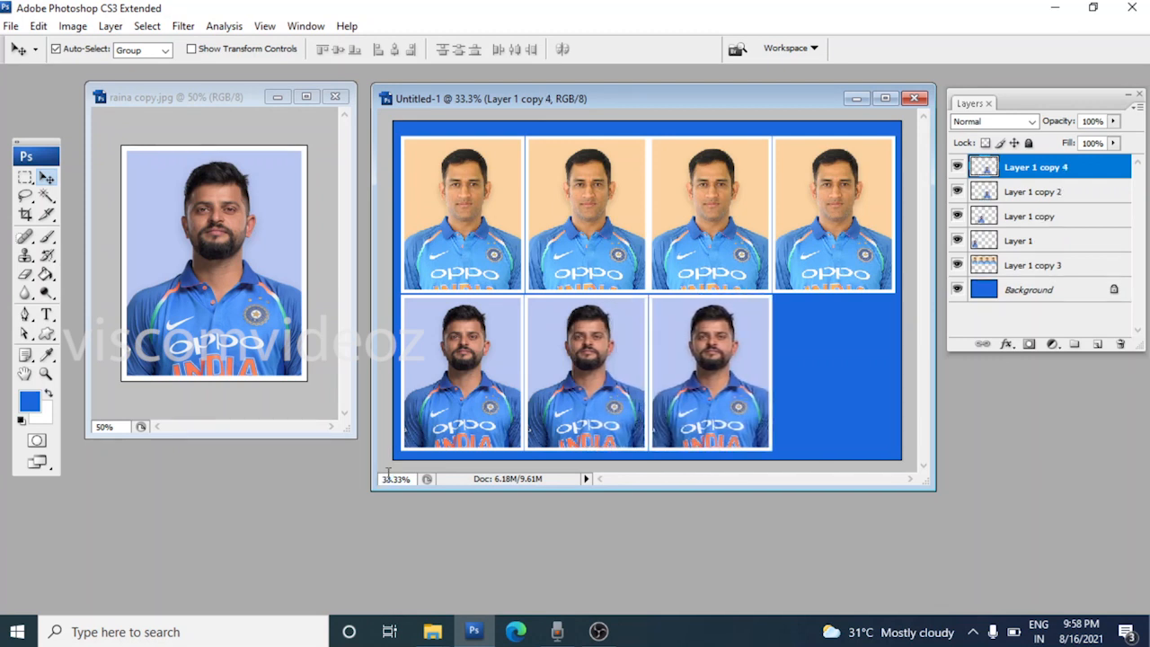
key(shift+Right)
key(shift+Right)
key(shift+Right)
key(shift+Right)
key(shift+Right)
key(shift+Right)
key(shift+Right)
key(shift+Right)
key(shift+Right)
key(shift+Right)
key(shift+Right)
key(shift+Right)
key(shift+Right)
key(shift+Right)
key(shift+Right)
key(shift+Right)
key(shift+Right)
key(shift+Right)
key(shift+Right)
key(shift+Right)
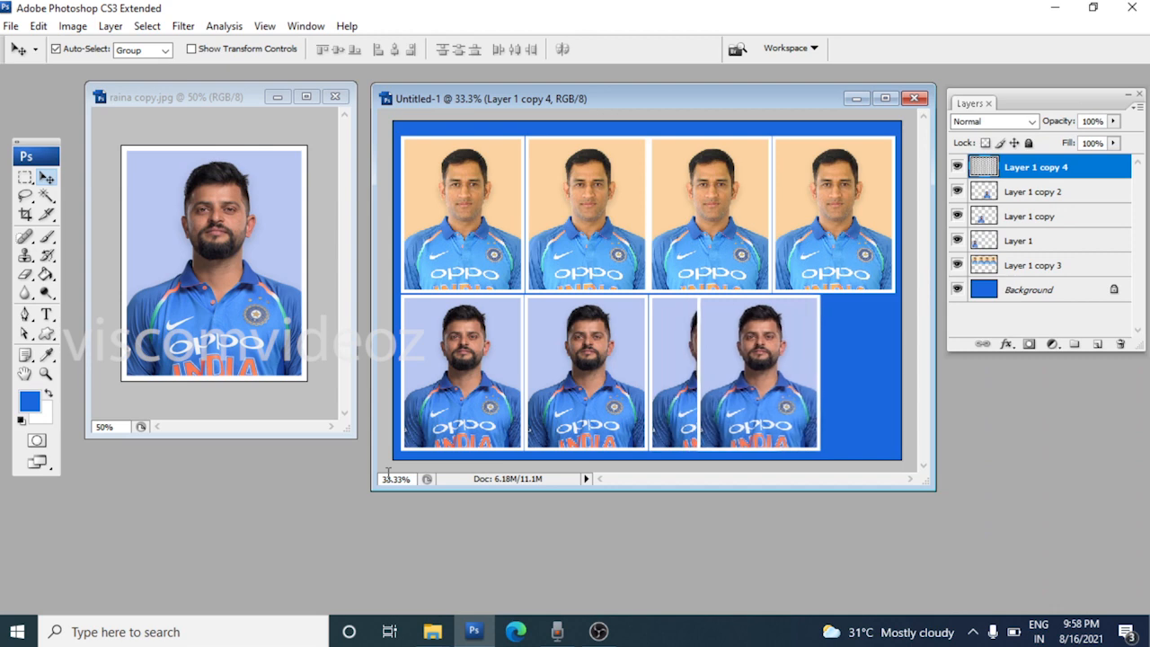
key(shift+Right)
key(shift+Right)
key(shift+Right)
key(shift+Right)
key(shift+Right)
key(shift+Right)
key(shift+Right)
key(shift+Right)
key(shift+Right)
key(shift+Right)
key(shift+Right)
key(shift+Right)
key(shift+Right)
key(shift+Right)
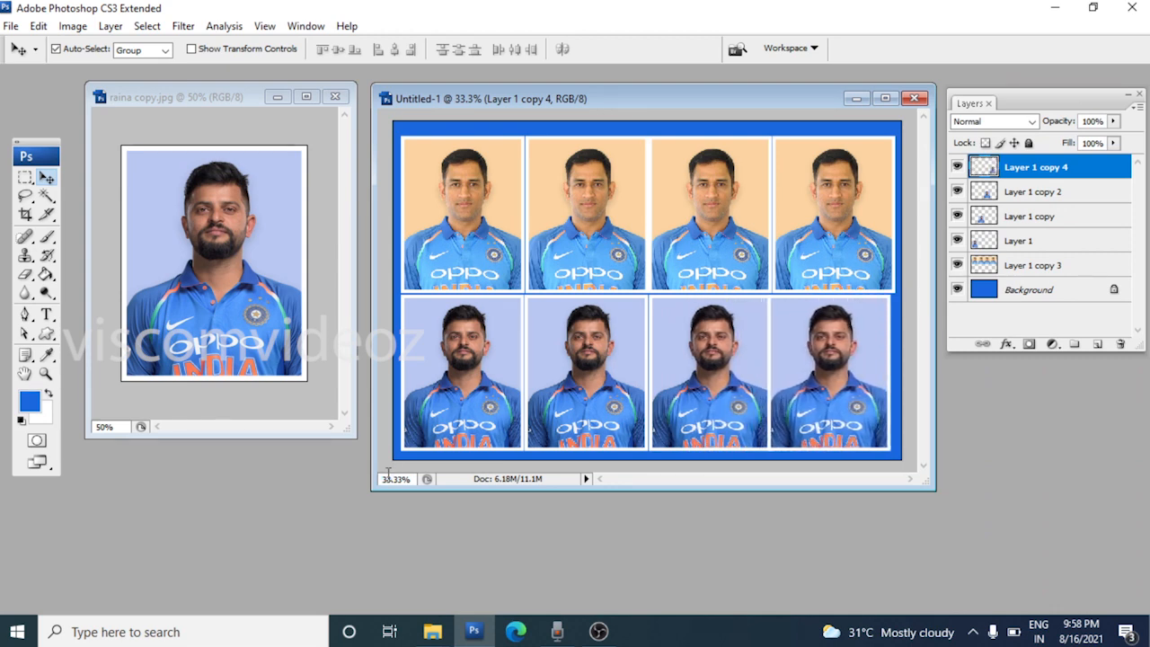
key(shift+Right)
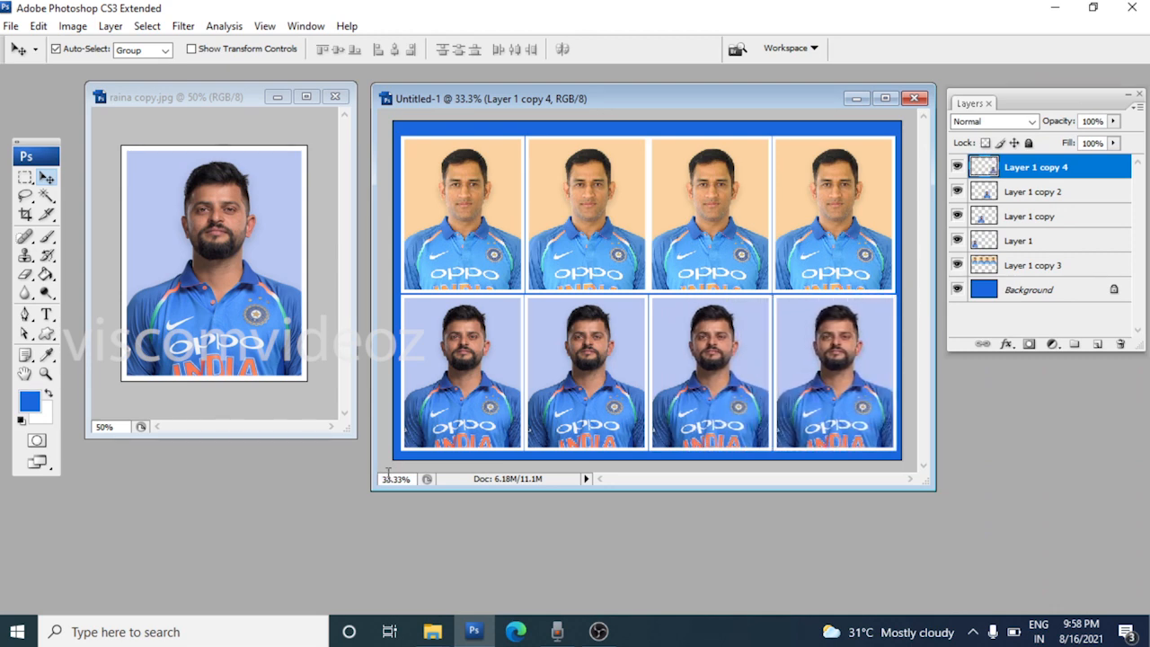